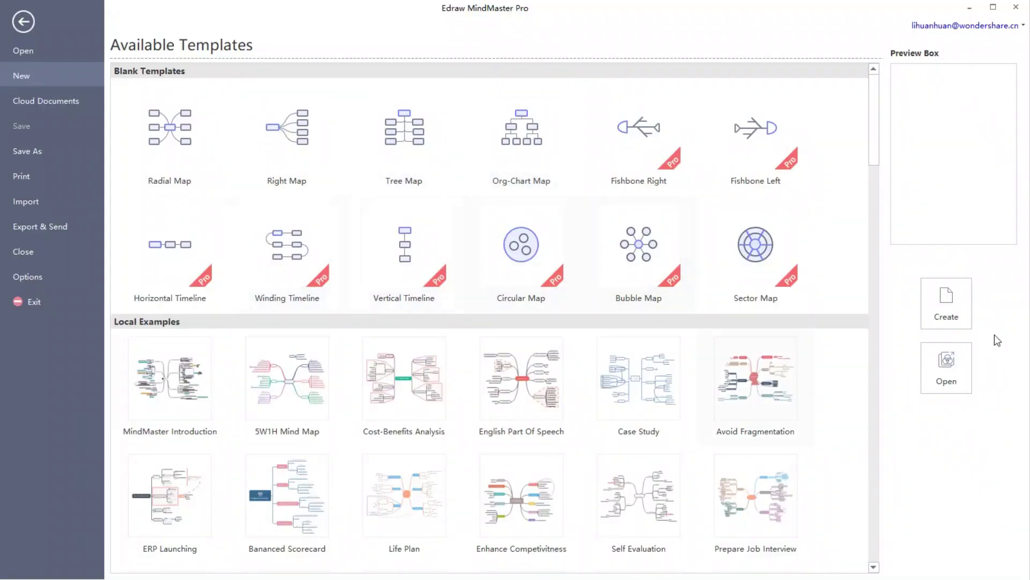
# Create a new blank mind map, Map2, from the blank template
pyautogui.click(955, 307)
# Title the map 'How to write a gorgeous resume in only 10 steps' and add Step 1, Formate 1 Reverse-Chronological and 'including'
pyautogui.write('How')
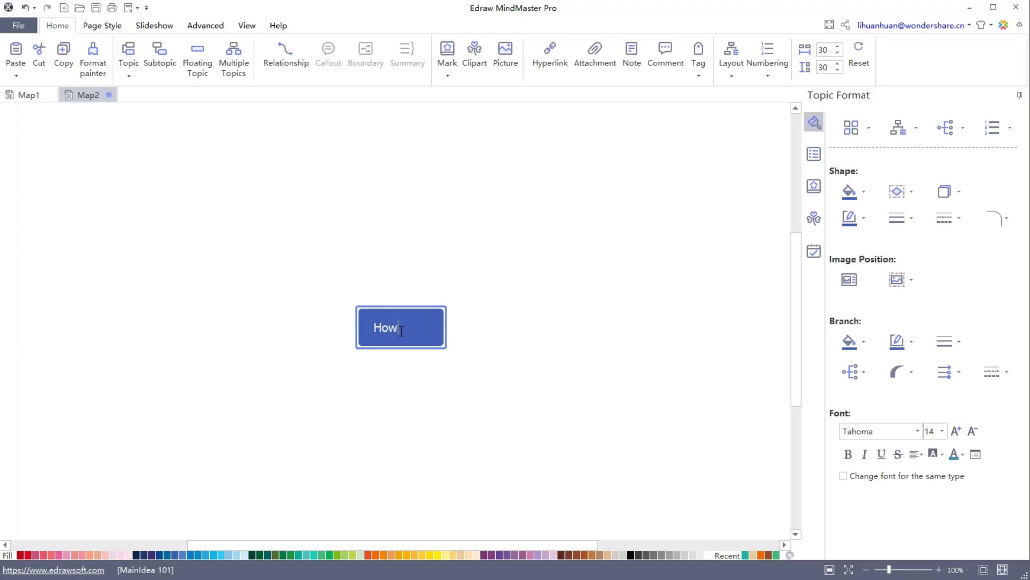
pyautogui.write(' to write a gorgeous resu')
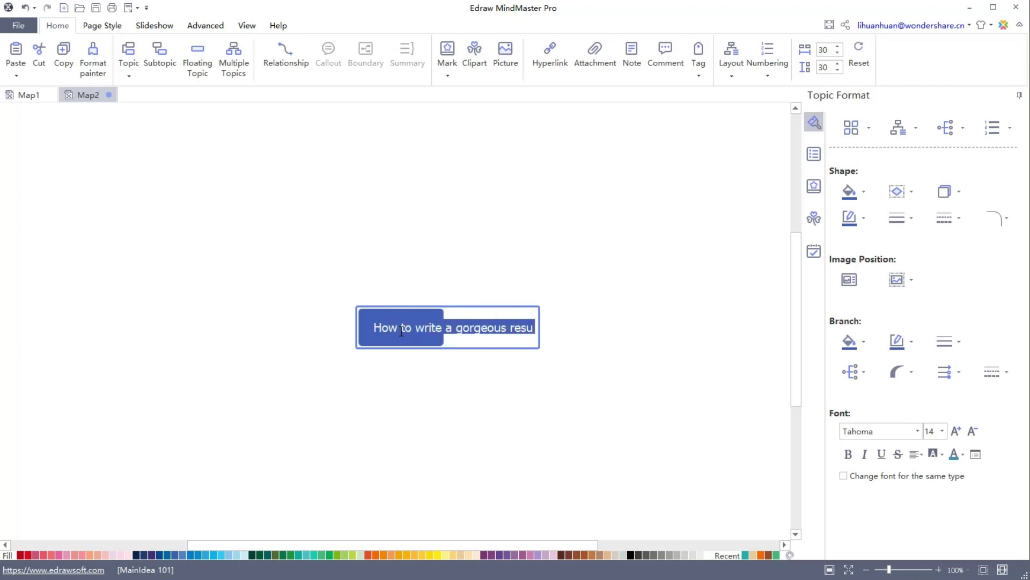
pyautogui.write('me in only 10 steps')
pyautogui.press('Return')
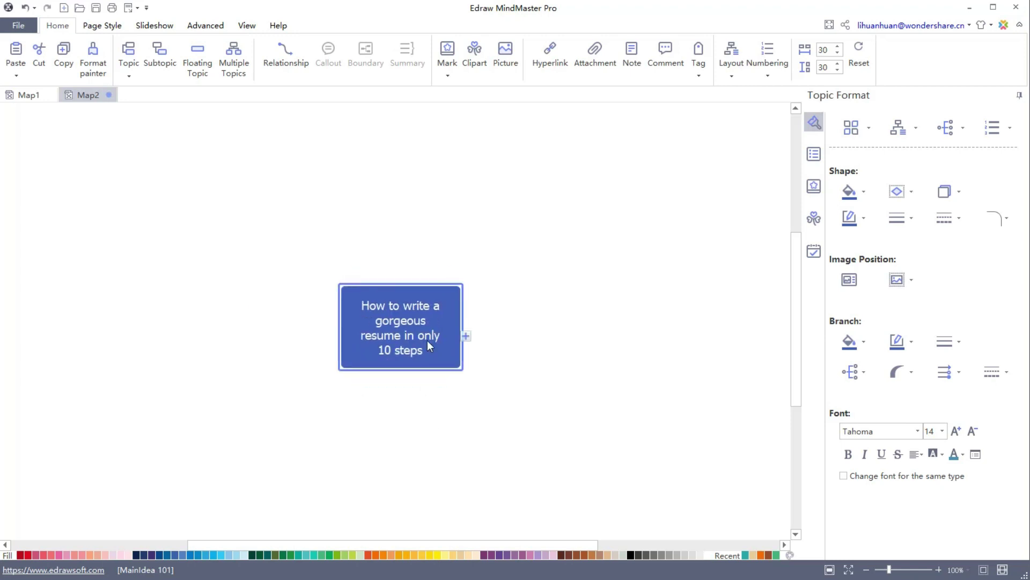
pyautogui.click(469, 360)
pyautogui.press('Tab')
pyautogui.write('Step 1,')
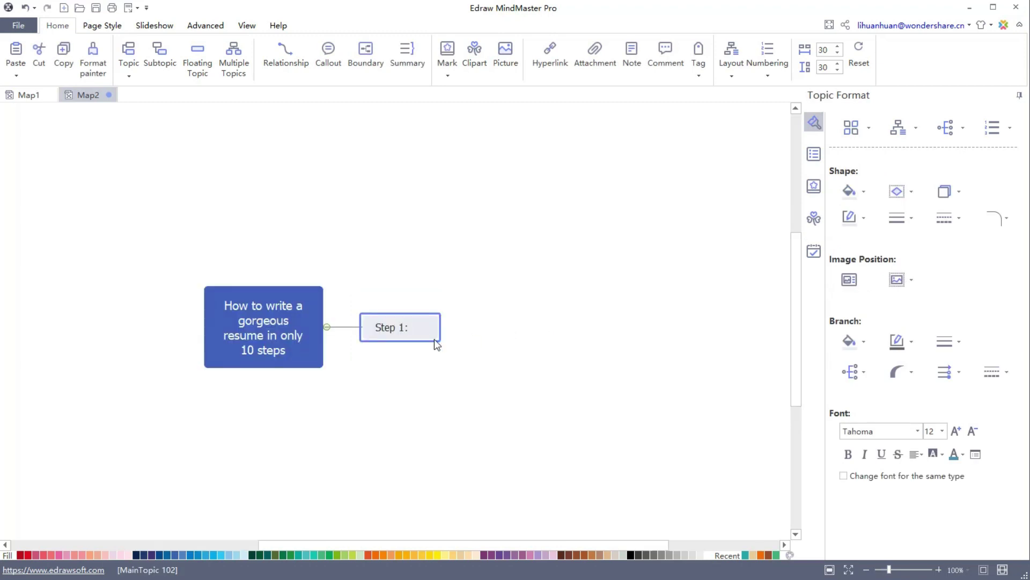
pyautogui.write('Choose from 3 formates')
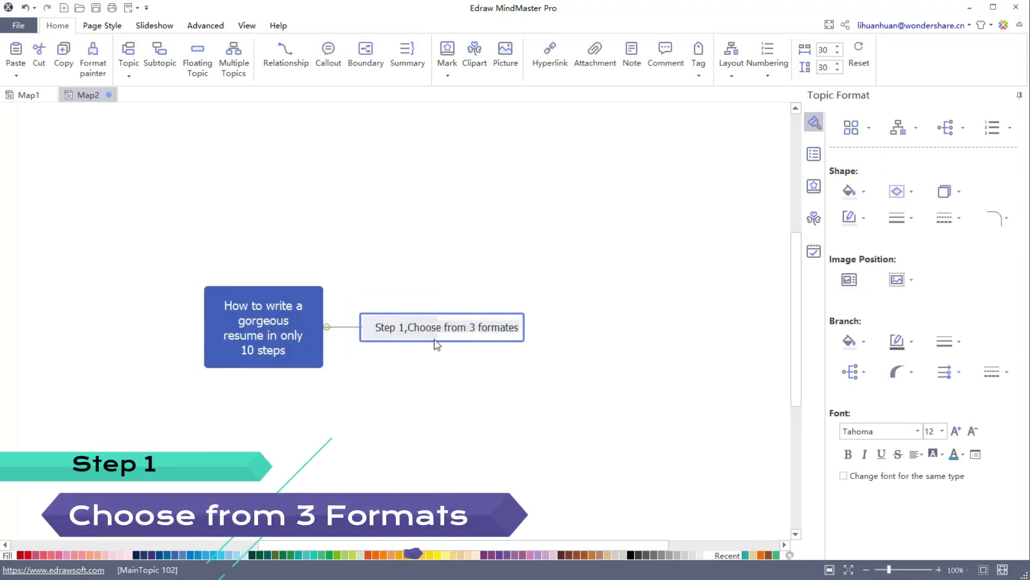
pyautogui.press('Tab')
pyautogui.write('Formate 1 Reverse-Chronol')
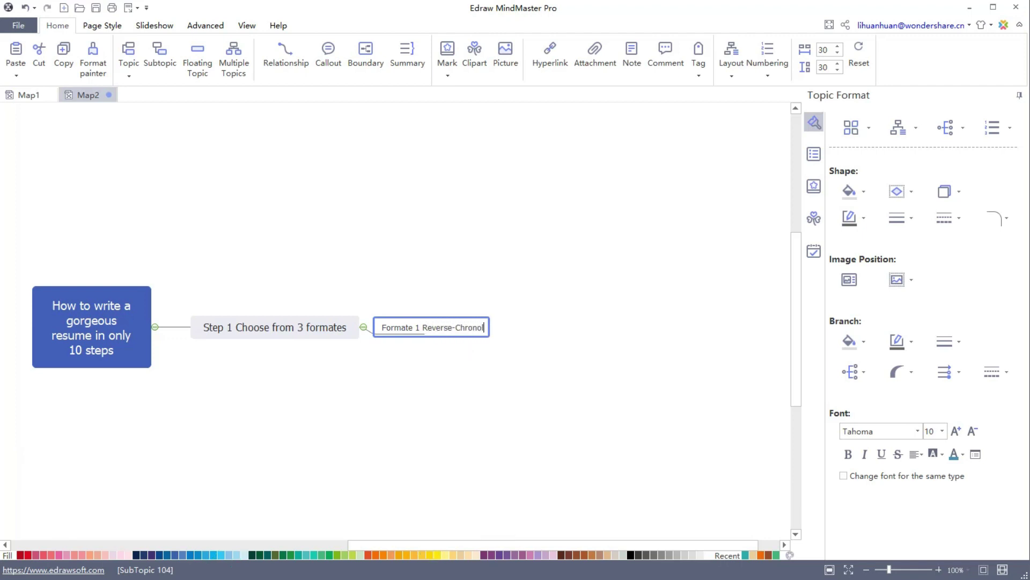
pyautogui.press('Tab')
pyautogui.write('including')
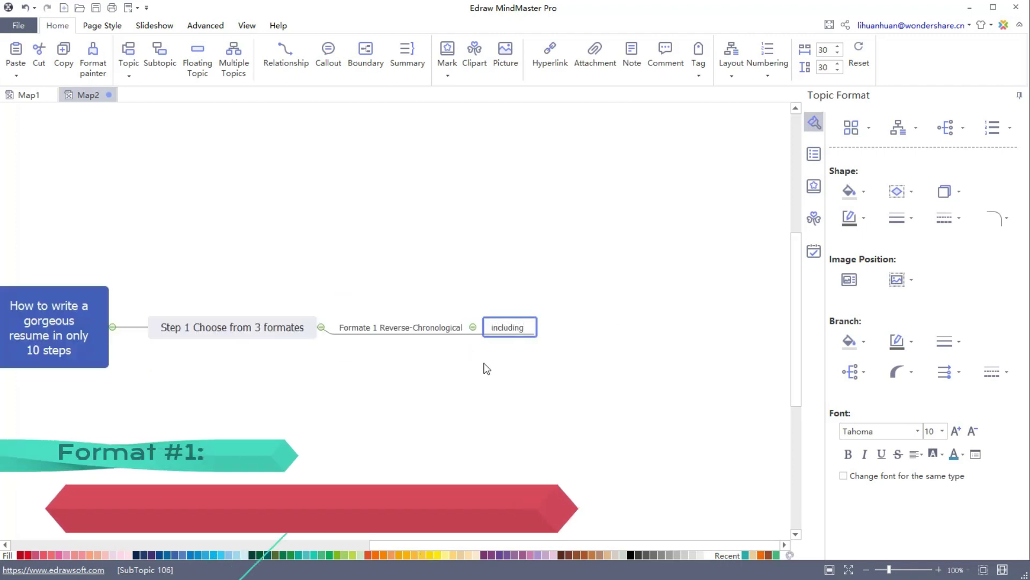
# List contact information, career objective, work experience, additional skills, education and awards & honors under 'including'
pyautogui.press('Tab')
pyautogui.write('contact infomation')
pyautogui.press('Return')
pyautogui.write('career objective')
pyautogui.press('Return')
pyautogui.write('work experience')
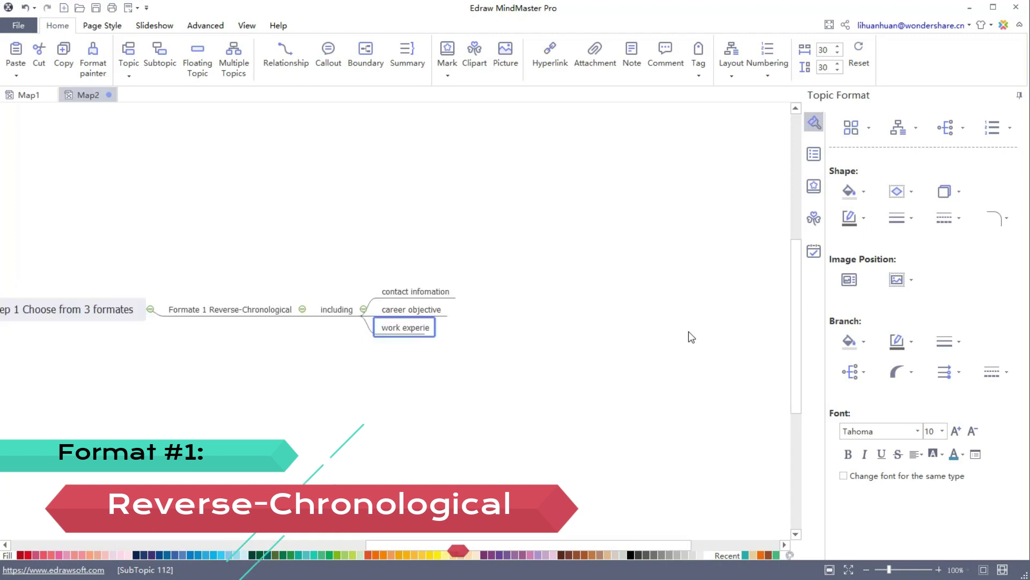
pyautogui.press('Return')
pyautogui.write('additional skills')
pyautogui.press('Return')
pyautogui.write('education')
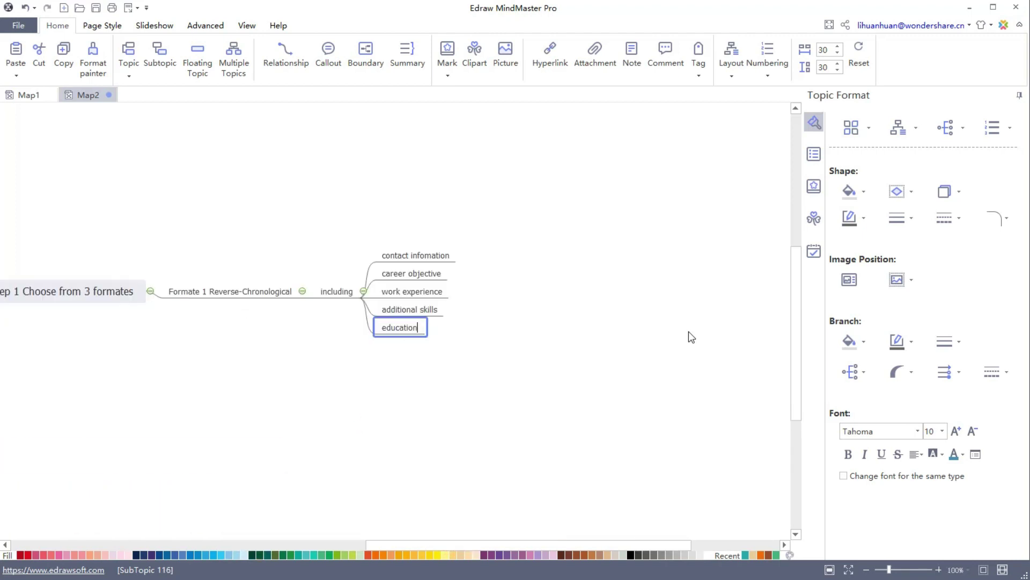
pyautogui.press('Return')
pyautogui.write('adwards&honors')
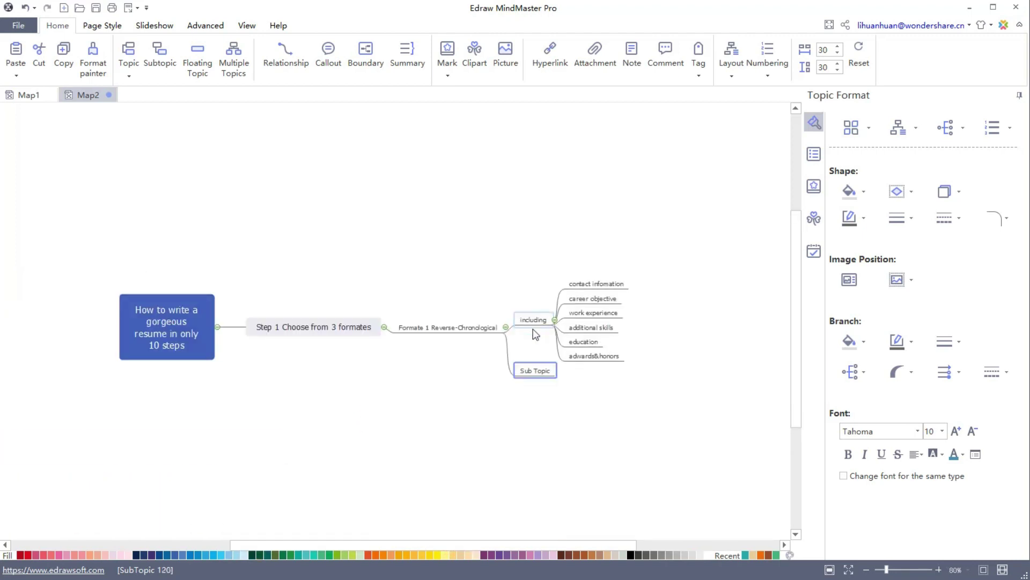
pyautogui.press('Tab')
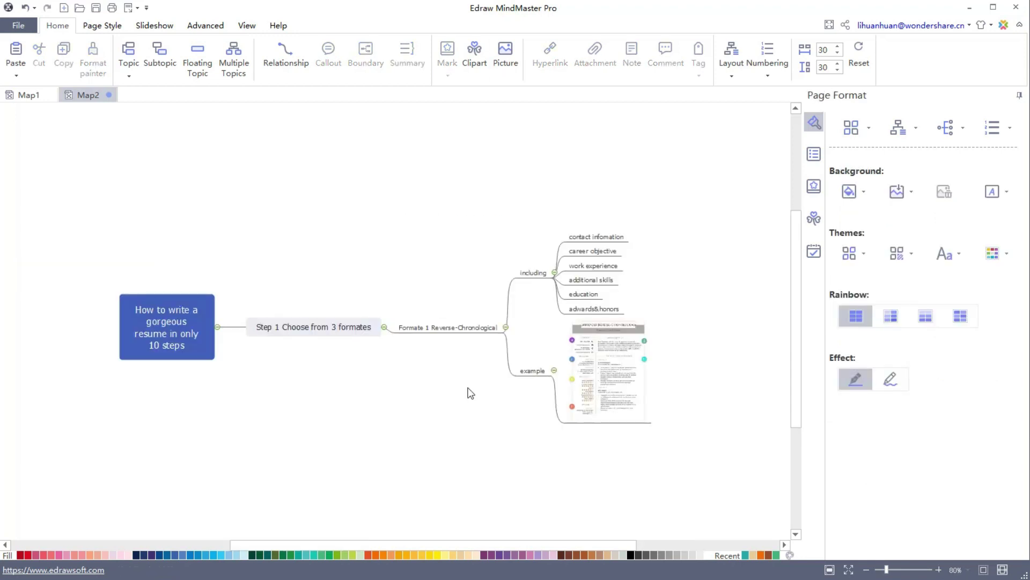
# Add 'I should use if' with reasons like showing vertical career progression and applying in a similar field
pyautogui.write('I should use if')
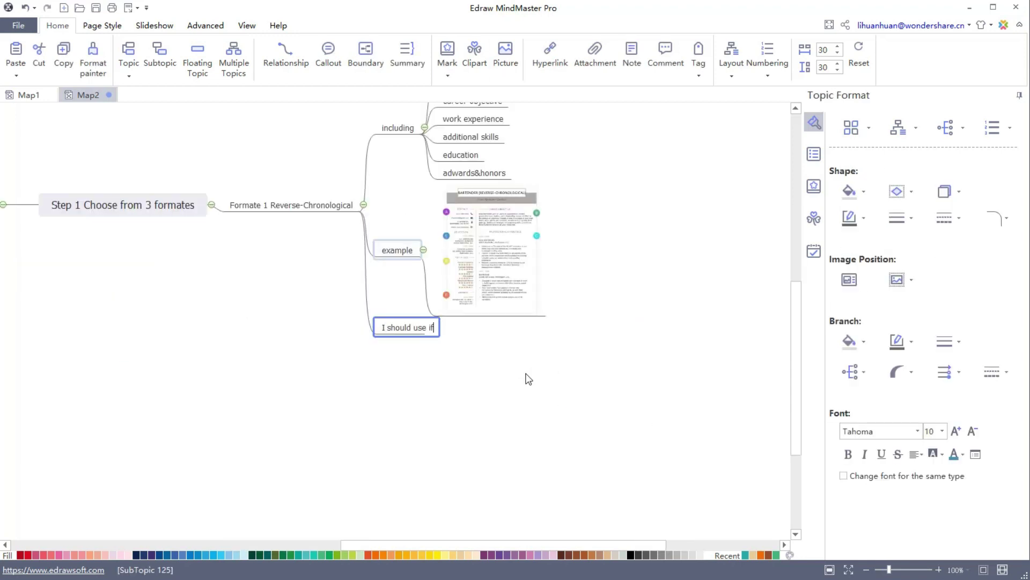
pyautogui.press('Tab')
pyautogui.write('I want to show a vertical career progressio')
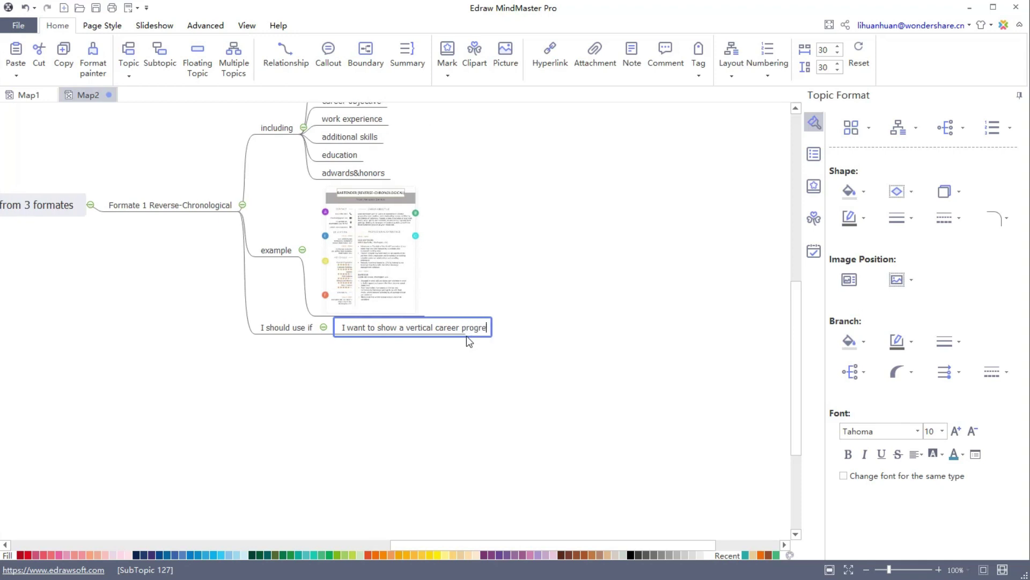
pyautogui.write('n')
pyautogui.press('Return')
pyautogui.write('I wan to apply a jod in a similar f')
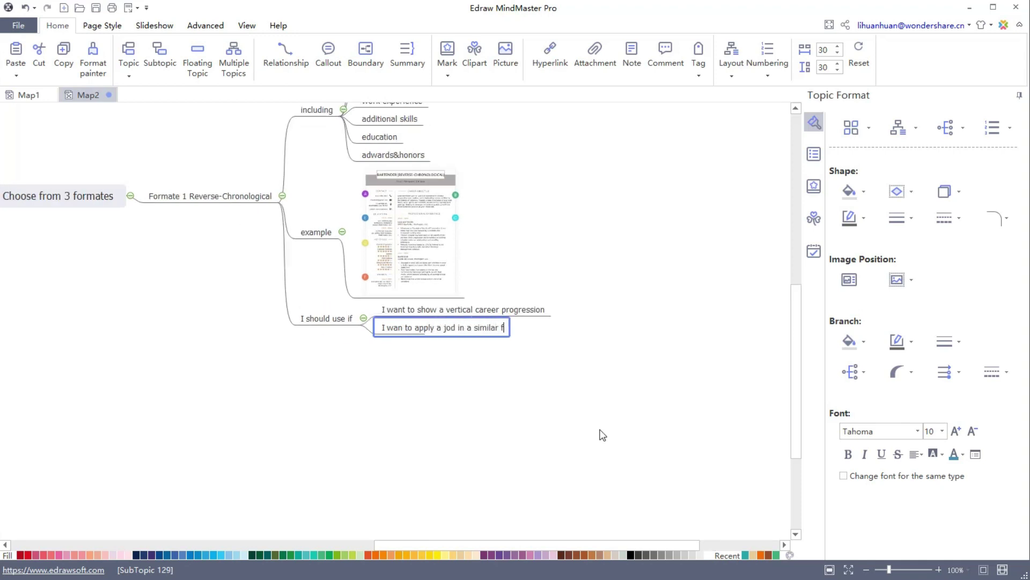
pyautogui.write('ield')
pyautogui.press('Return')
pyautogui.write('I want to promote my upward career')
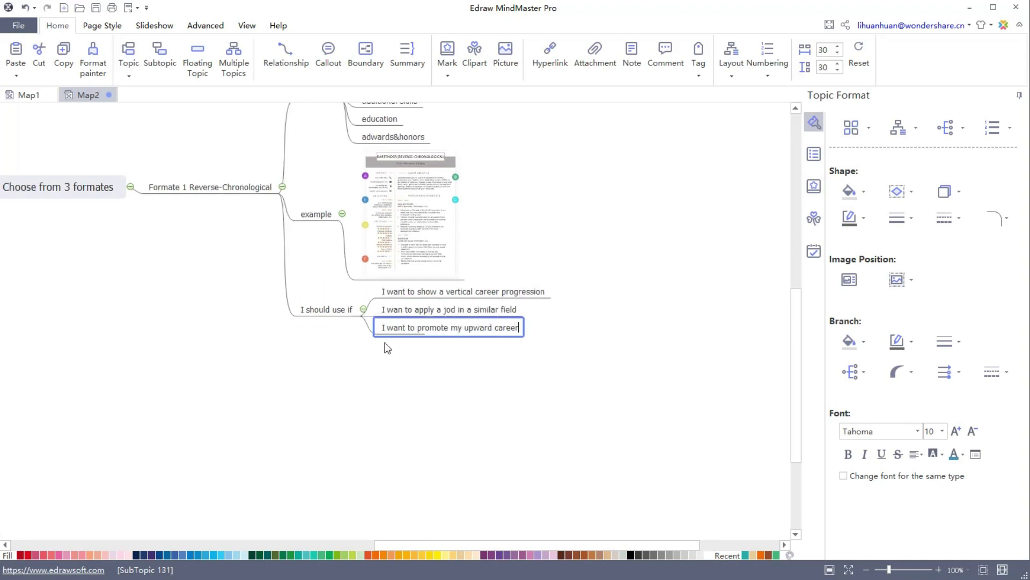
pyautogui.write("I shouldn't u")
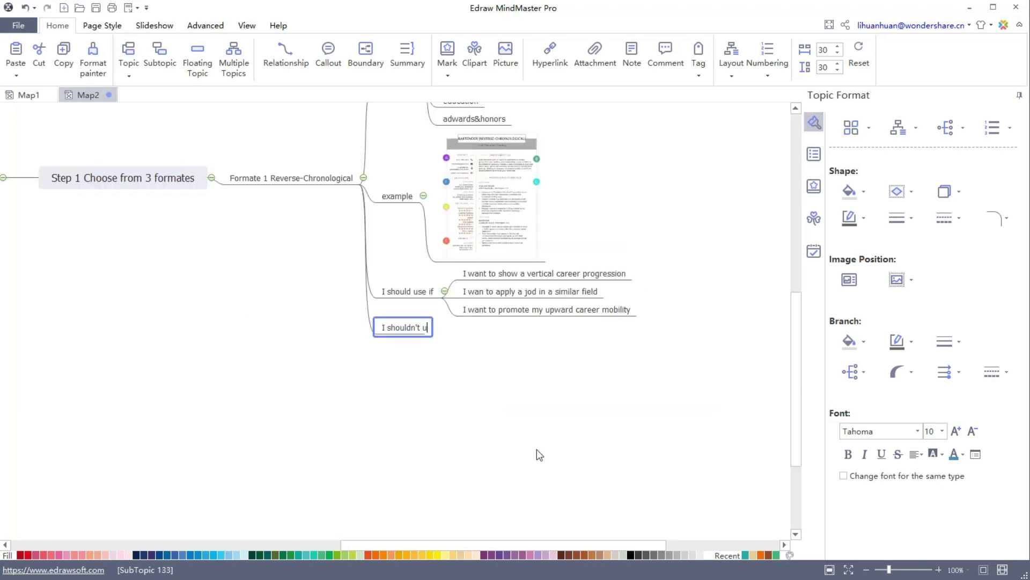
# Add 'I shouldn't use if' reasons: employment gaps, changing career path, changing jobs every few months
pyautogui.press('Tab')
pyautogui.write('I have major gap in my employment history')
pyautogui.press('Return')
pyautogui.write('I am changing my')
pyautogui.press('BackSpace')
pyautogui.press('BackSpace')
pyautogui.press('BackSpace')
pyautogui.write('ng my career path')
pyautogui.press('Return')
pyautogui.write('I change jobs every few months.')
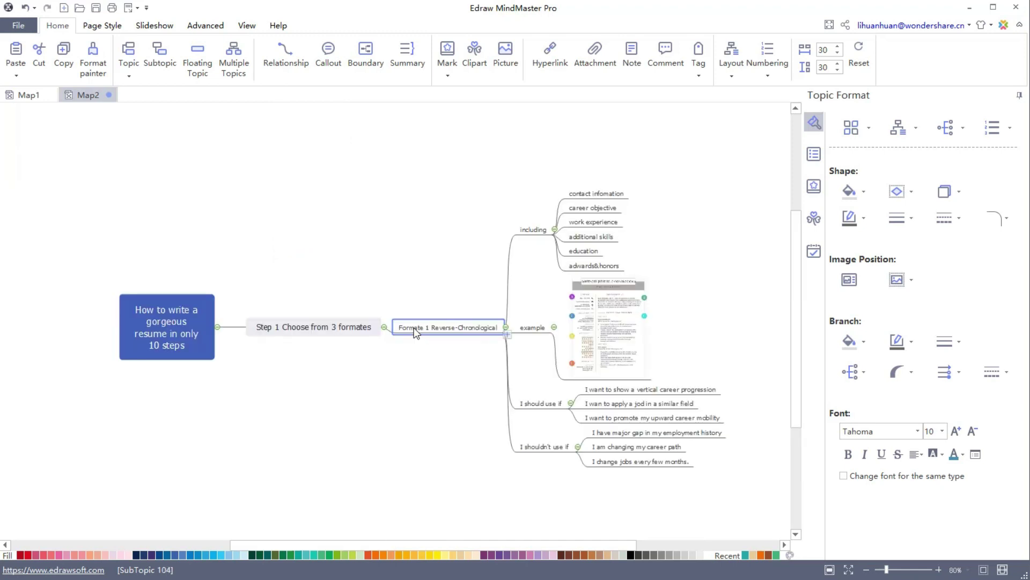
pyautogui.write('Formate 2 Fonctional (skill-based re)sume')
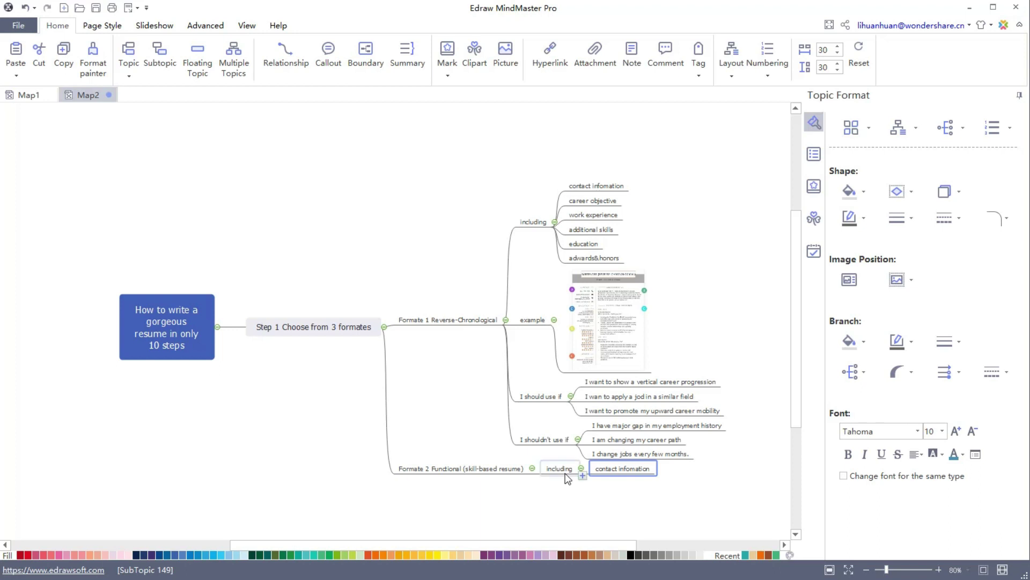
# Add qualifications summary, work experience, relevant skills, education and awards to Formate 2's including list
pyautogui.press('Return')
pyautogui.write('qualification')
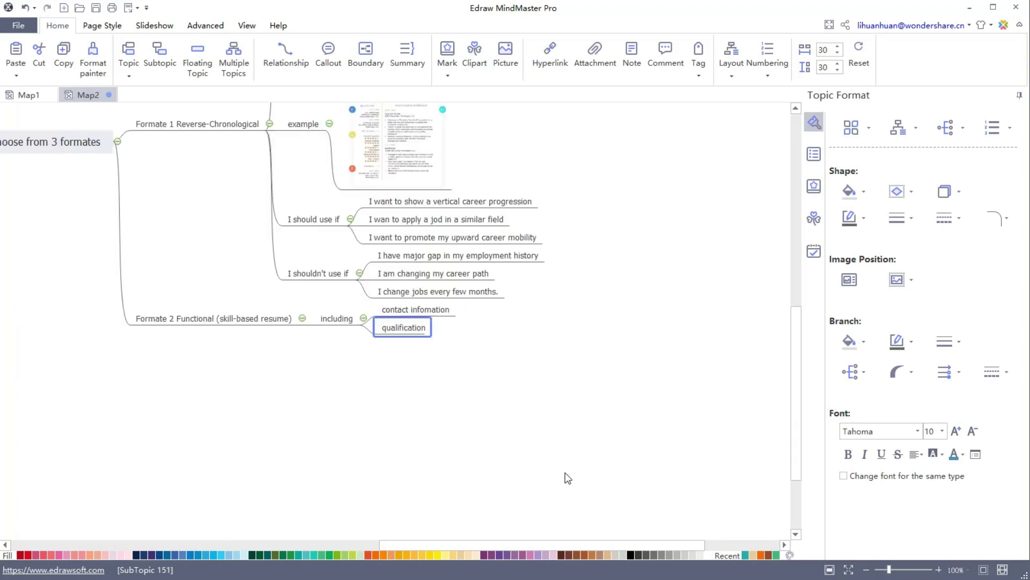
pyautogui.write('s summary')
pyautogui.press('Return')
pyautogui.write('work exp')
pyautogui.press('Return')
pyautogui.write('relevant sk')
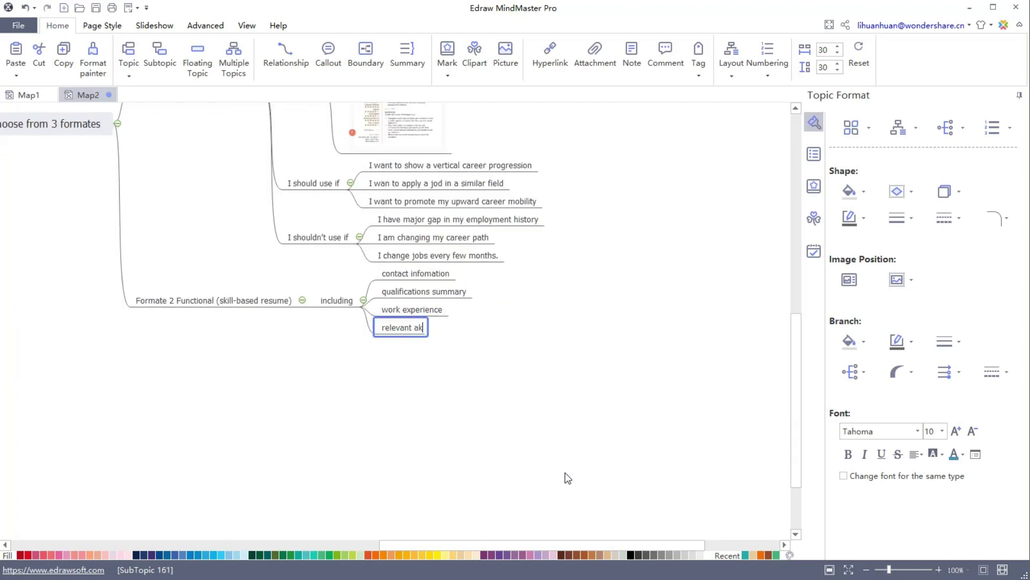
pyautogui.write('ills')
pyautogui.press('Return')
pyautogui.write('ed')
pyautogui.write('ucation')
pyautogui.press('Return')
pyautogui.write('awards')
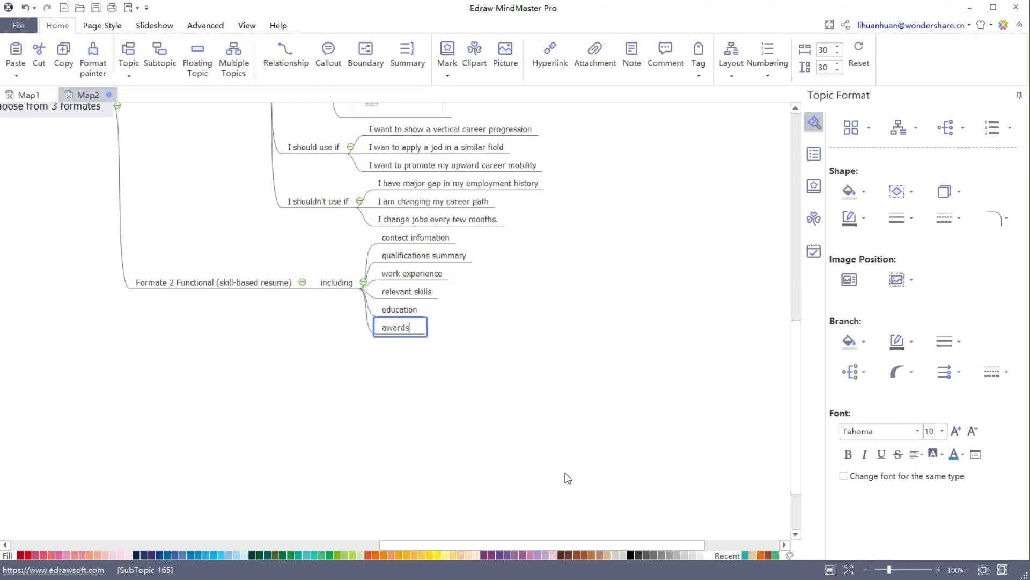
pyautogui.write('&honors')
pyautogui.write('example')
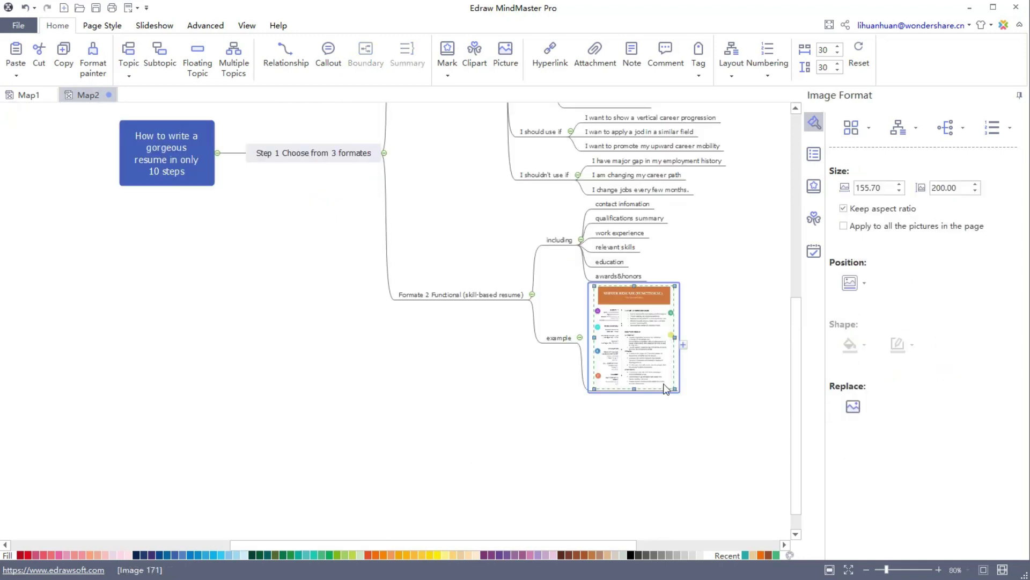
# Under Formate 2, add 'I should use if': employment gap, changing career industry, highlighting a specific skill set
pyautogui.scroll(-2, 314, 414)
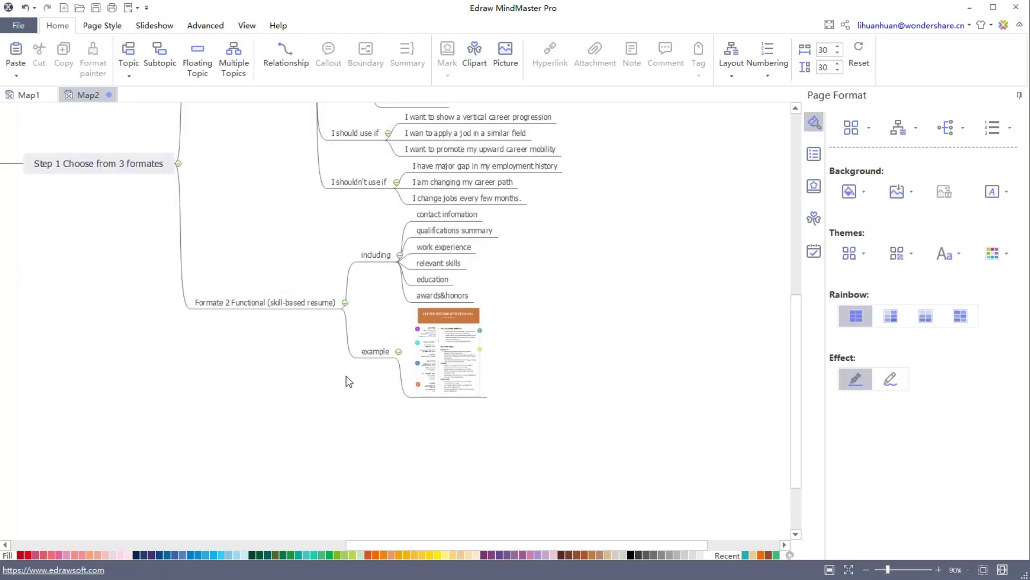
pyautogui.click(377, 351)
pyautogui.press('Return')
pyautogui.write('I should use')
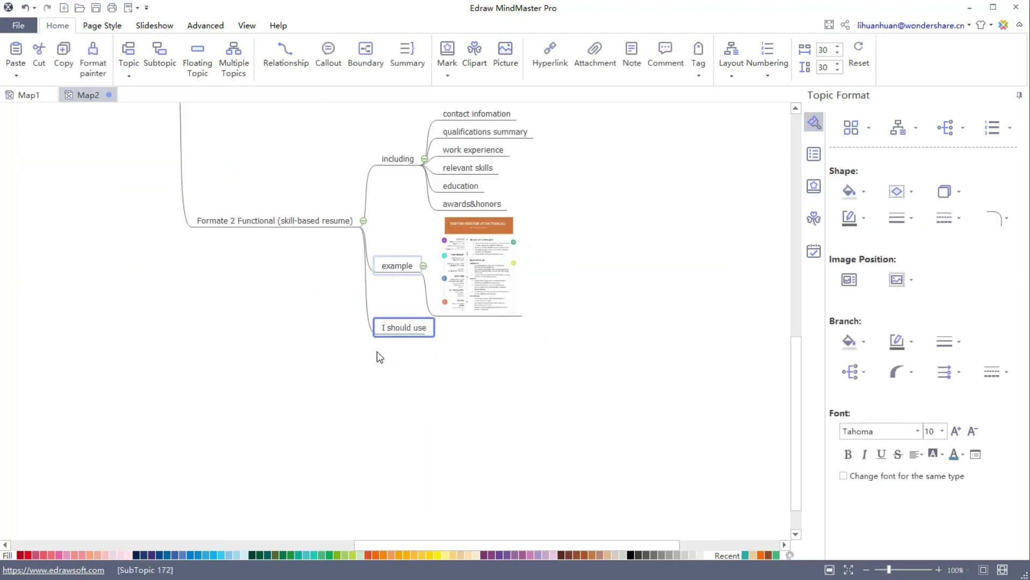
pyautogui.press('Tab')
pyautogui.write('I have gap in my employment history')
pyautogui.press('Return')
pyautogui.write('nging my career indu')
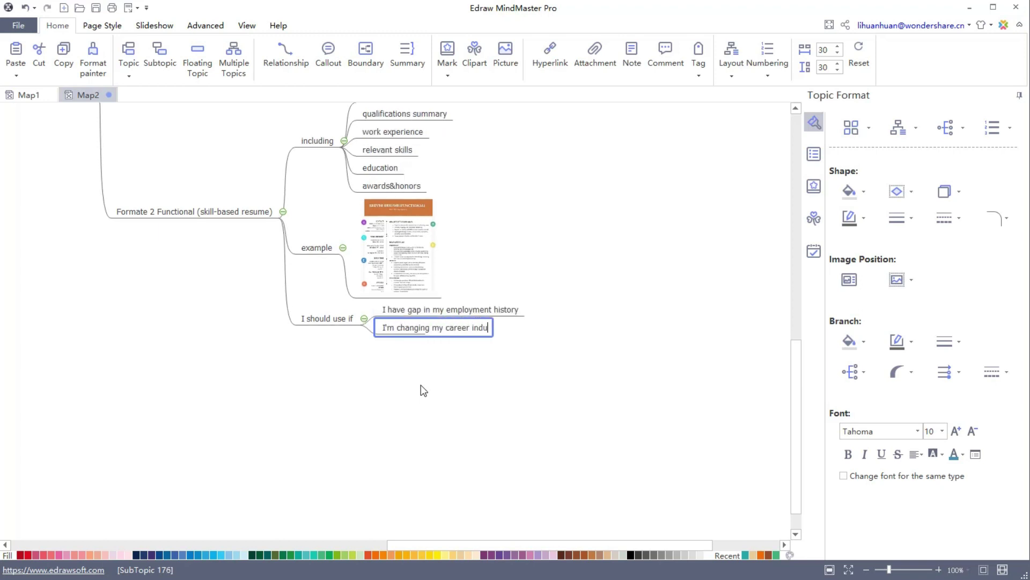
pyautogui.write('stry')
pyautogui.press('Return')
pyautogui.write('I want to highlight a specific skill set')
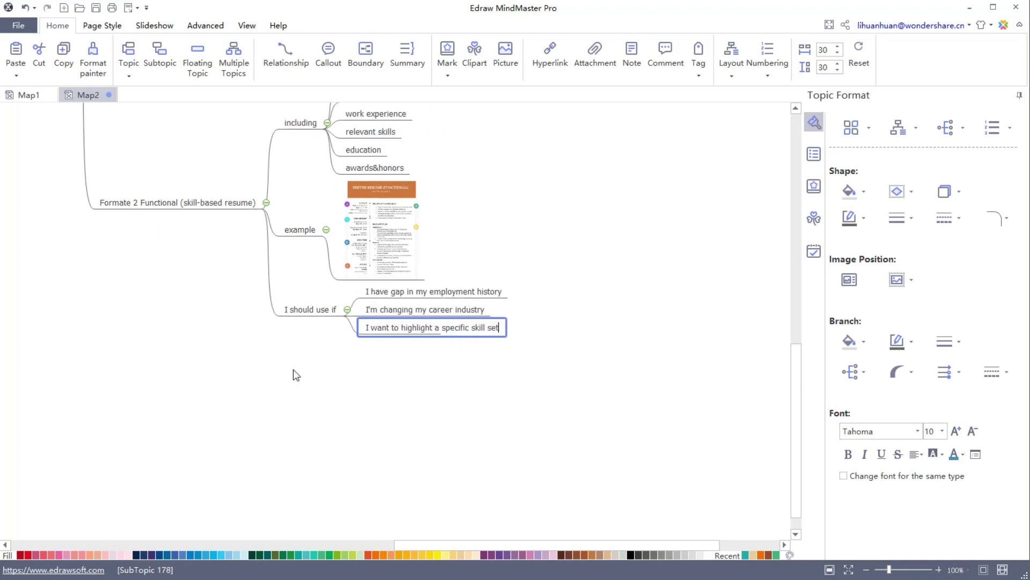
# Add 'I shouldn't use if': upward career mobility, entry-level lacking experience, lacking transferable skills
pyautogui.scroll(-1, 373, 388)
pyautogui.click(375, 390)
pyautogui.press('Return')
pyautogui.write("I shouldn't use")
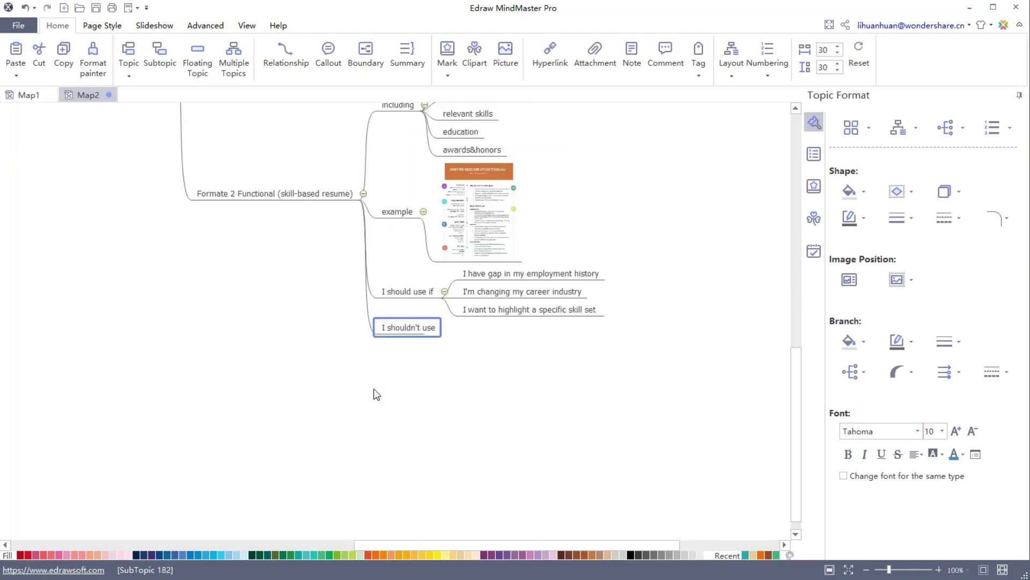
pyautogui.write(' if')
pyautogui.press('Tab')
pyautogui.write('I wan to highlight my upward career mobility')
pyautogui.press('Return')
pyautogui.write('I am a entry level candida')
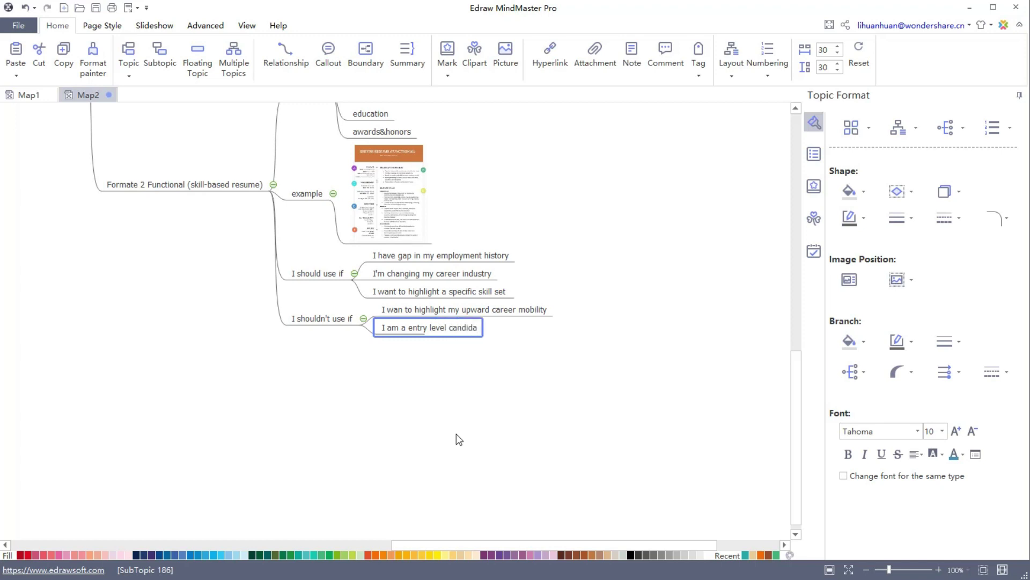
pyautogui.write('te that lack experience')
pyautogui.press('Return')
pyautogui.write('I lack transferable sk')
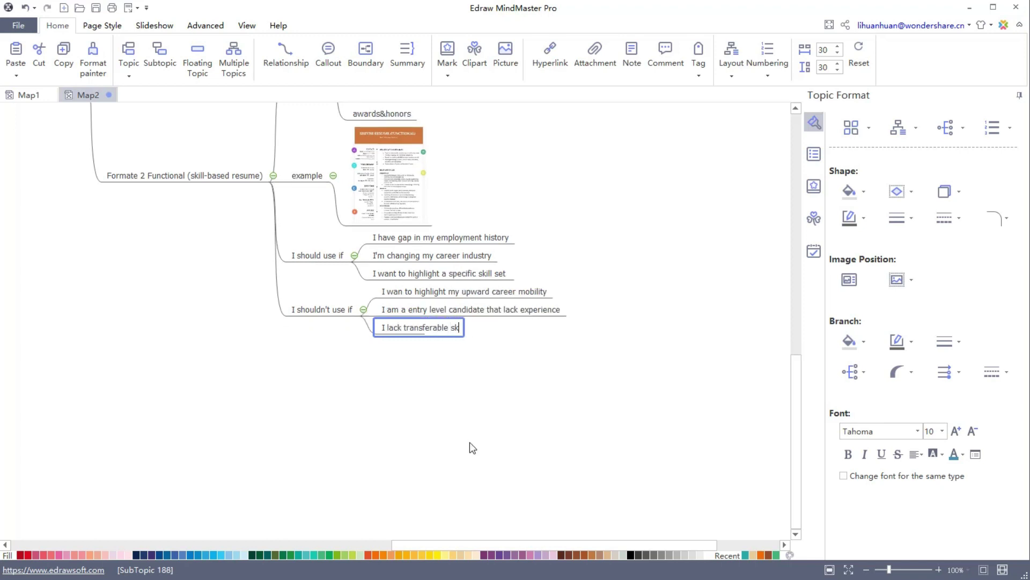
pyautogui.write('ills')
# Add a Format 3 branch beginning with a contact info section
pyautogui.click(257, 299)
pyautogui.press('Return')
pyautogui.write('Format 3')
pyautogui.press('Tab')
pyautogui.write('contact info')
pyautogui.press('Return')
# List professional profile, work experience, skill sections and education under Format 3, grouped as 'including'
pyautogui.write('professional pr')
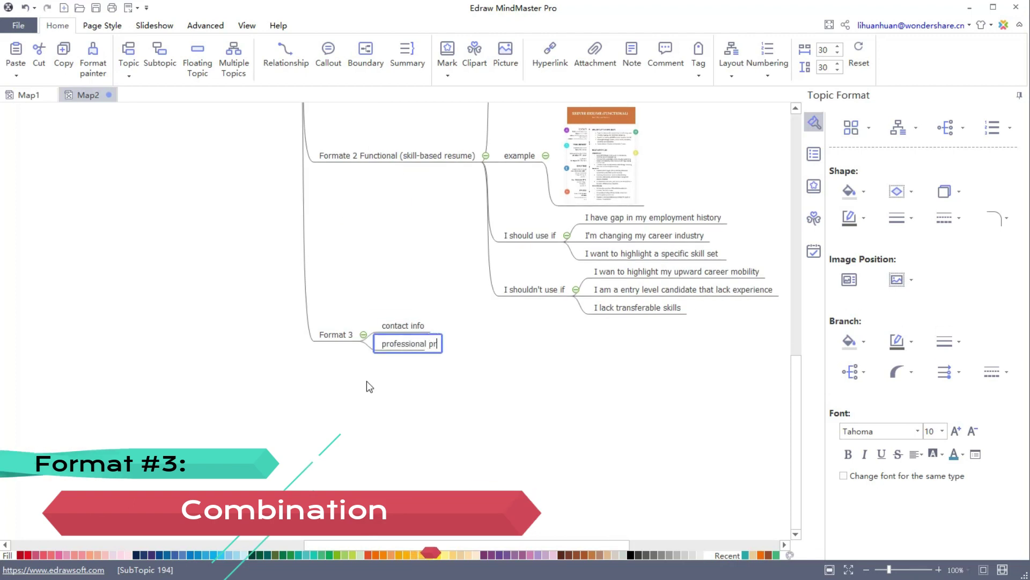
pyautogui.write('ofile')
pyautogui.press('Return')
pyautogui.write('work experience')
pyautogui.press('Return')
pyautogui.write('skill sections')
pyautogui.press('Return')
pyautogui.write('education')
pyautogui.press('Return')
pyautogui.moveTo(234, 343)
pyautogui.mouseDown()
pyautogui.moveTo(279, 386)
pyautogui.moveTo(290, 435)
pyautogui.mouseUp()
pyautogui.write('inclu')
pyautogui.press('Return')
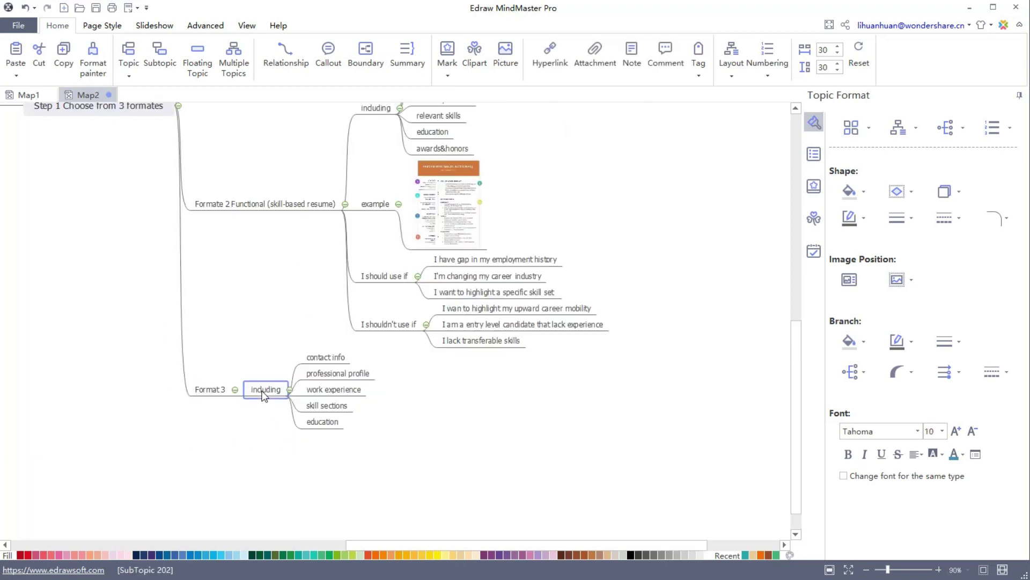
# Add an 'example' topic under Format 3 holding an example resume image
pyautogui.press('Return')
pyautogui.write('example')
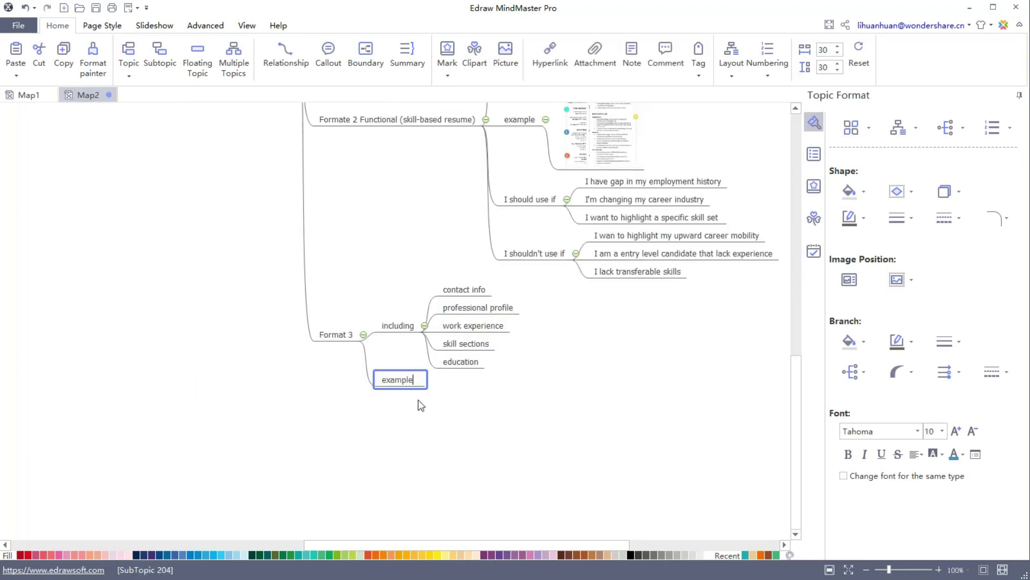
pyautogui.hotkey('ctrl', 'v')
pyautogui.click(344, 429)
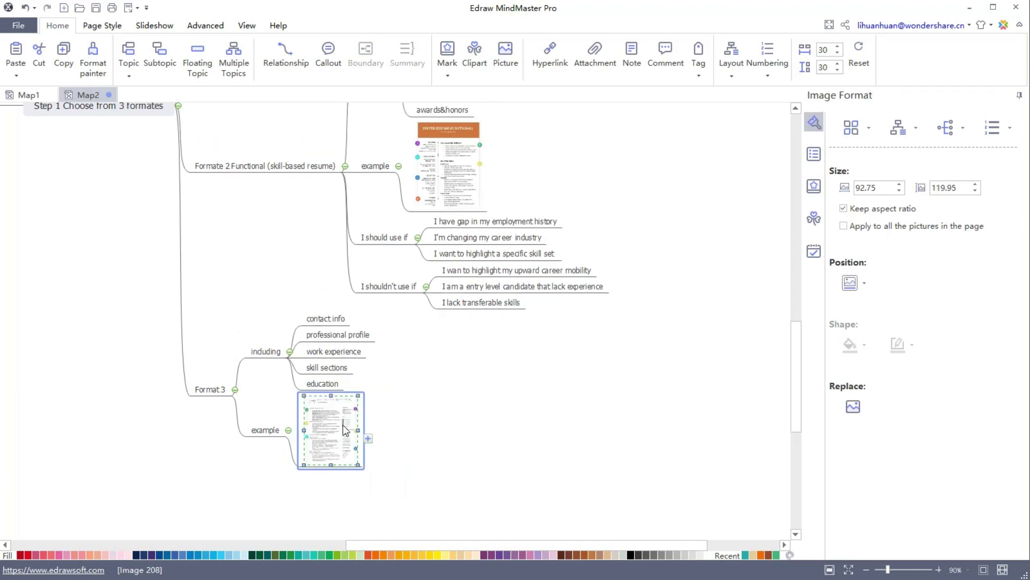
pyautogui.click(263, 432)
# Add 'I should use if' with three conditions: developed career, changing career path, subject mastery
pyautogui.press('Return')
pyautogui.write('I should')
pyautogui.press('Tab')
pyautogui.write('I wan')
pyautogui.write('light a developed skill within')
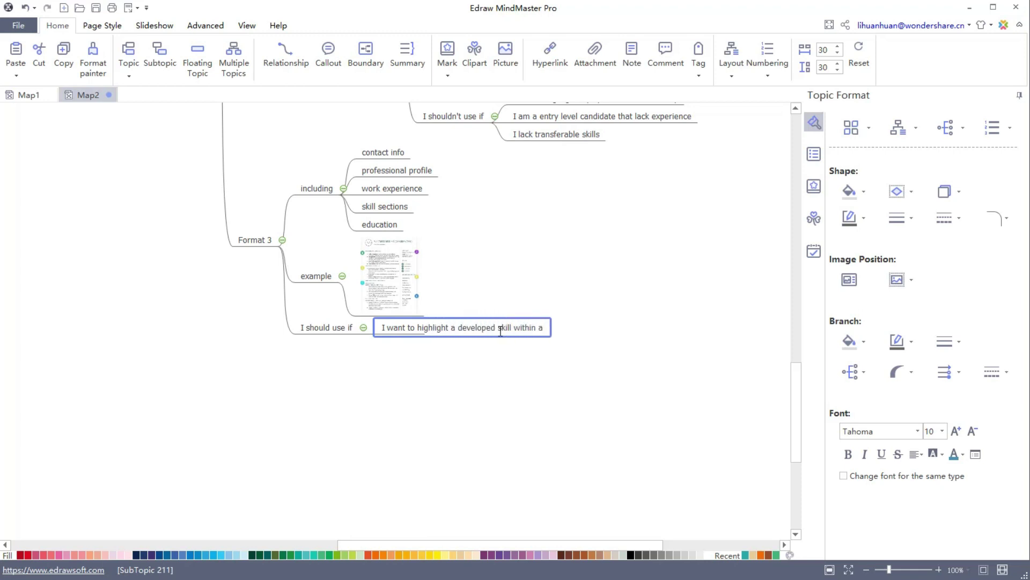
pyautogui.write('areer')
pyautogui.press('Return')
pyautogui.write('I want to change my career path')
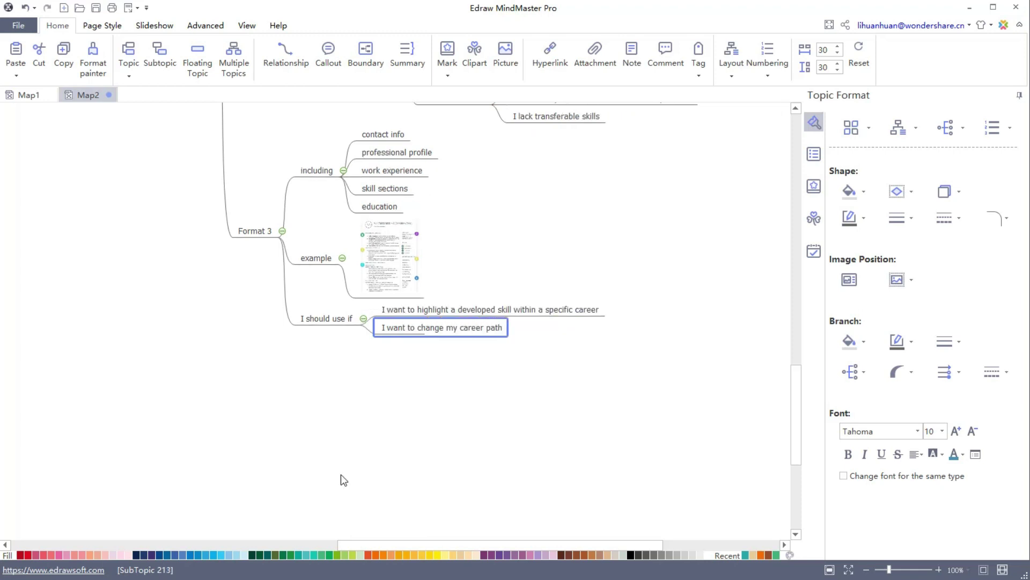
pyautogui.press('Return')
pyautogui.write("I'm a master of the subject I'm ap")
pyautogui.press('Escape')
pyautogui.press('Left')
# Add 'I shouldn't use if' conditions: highlighting my education, lacking experience
pyautogui.press('Return')
pyautogui.write("I shouldn't use if")
pyautogui.press('Tab')
pyautogui.write('I w')
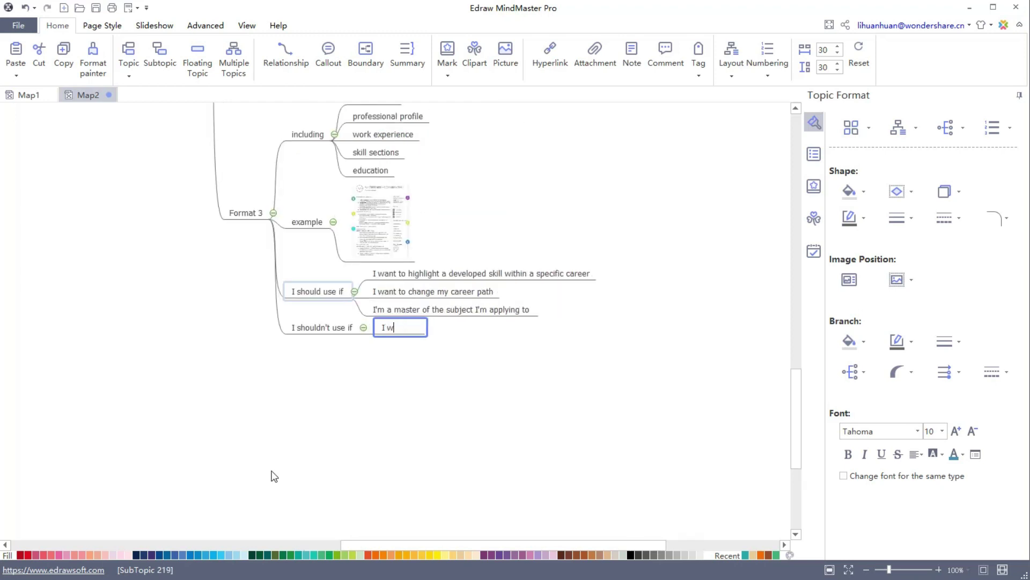
pyautogui.write('ant to highlight my education')
pyautogui.press('Return')
pyautogui.write('I lack experie')
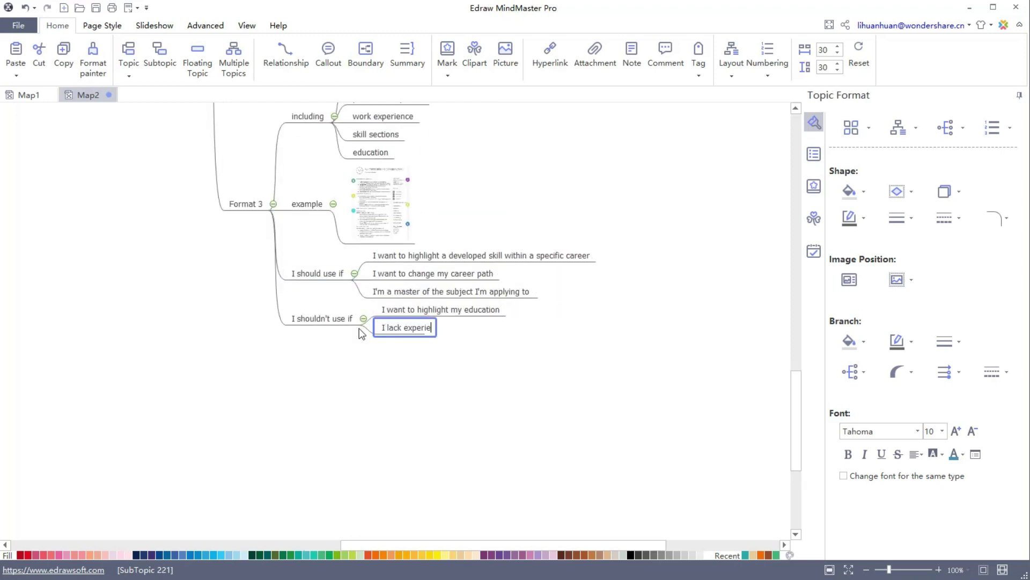
pyautogui.write('nce')
pyautogui.press('Return')
# Finish the 'I'm a entry level candidate' condition and move Step 1 left of the central topic
pyautogui.write("I'm a entry level candidate")
pyautogui.keyDown('ctrl'); pyautogui.scroll(-3, 369, 326); pyautogui.keyUp('ctrl')
pyautogui.keyDown('ctrl'); pyautogui.scroll(-2, 448, 370); pyautogui.keyUp('ctrl')
pyautogui.keyDown('ctrl'); pyautogui.scroll(1, 446, 364); pyautogui.keyUp('ctrl')
pyautogui.keyDown('ctrl'); pyautogui.scroll(1, 445, 364); pyautogui.keyUp('ctrl')
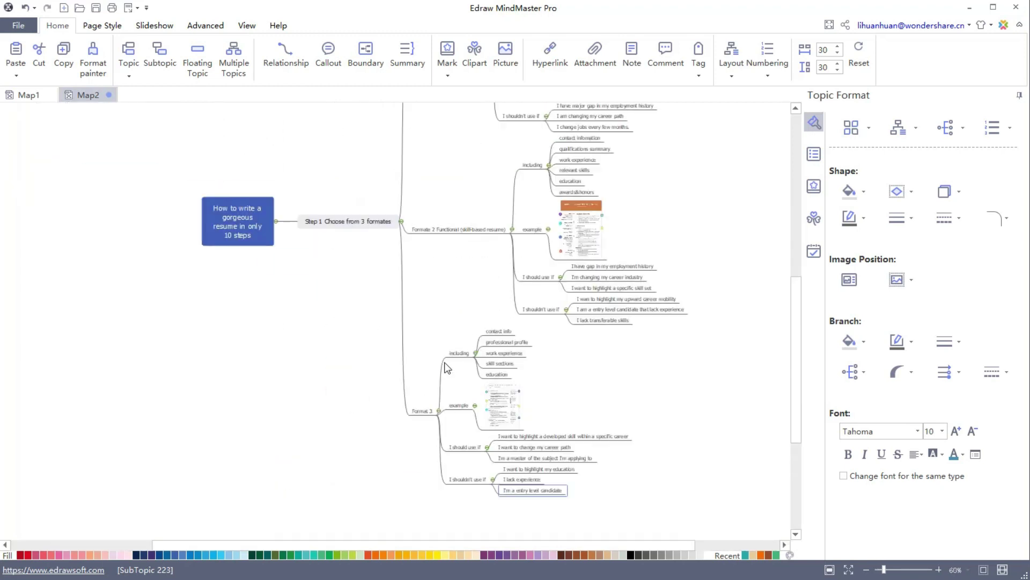
pyautogui.keyDown('ctrl'); pyautogui.scroll(1, 446, 364); pyautogui.keyUp('ctrl')
pyautogui.moveTo(340, 201)
pyautogui.mouseDown()
pyautogui.moveTo(232, 198)
pyautogui.moveTo(298, 220)
pyautogui.moveTo(345, 282)
pyautogui.mouseUp()
# Add a main topic right of the center titled 'Step 2 Set up your contact information'
pyautogui.press('Return')
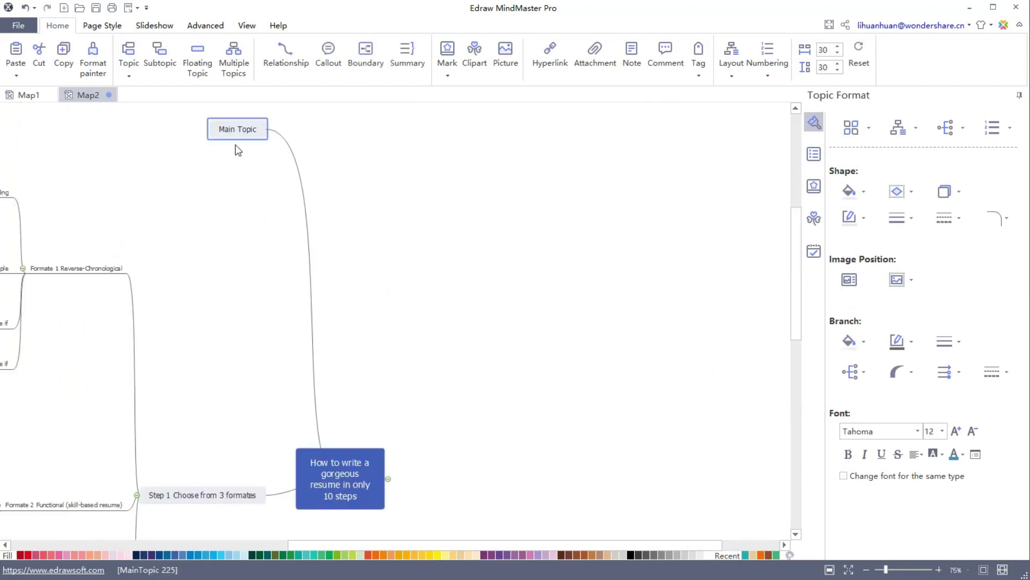
pyautogui.moveTo(239, 150); pyautogui.dragTo(456, 499)
pyautogui.doubleClick(457, 501)
pyautogui.write('Step 2')
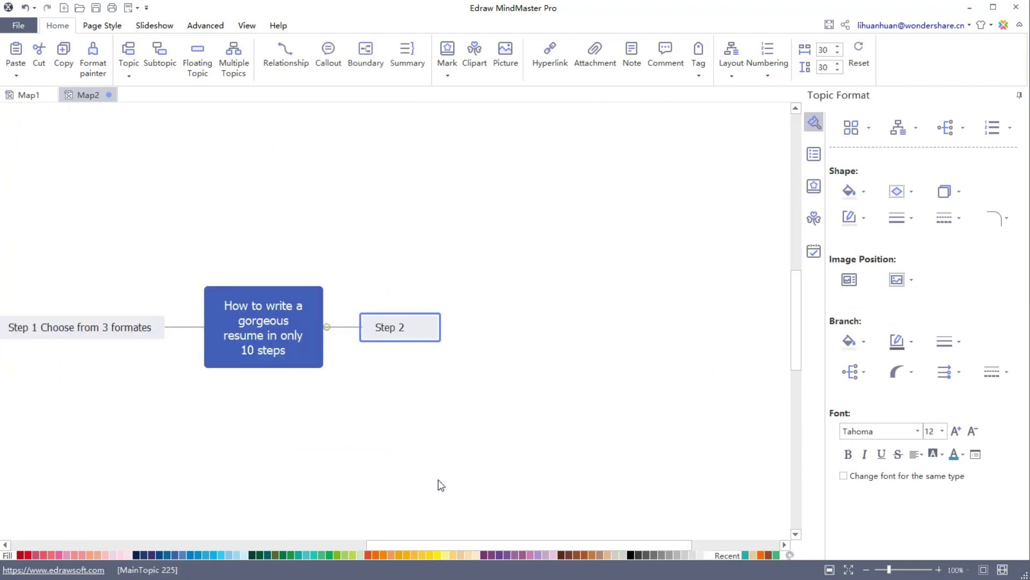
pyautogui.write(' Set up your contact information')
# List name, mailing address, telephone number, email address, online portfolio link and Linkedin profile under Step 2
pyautogui.press('Tab')
pyautogui.write('name')
pyautogui.press('Return')
pyautogui.write('mailing a')
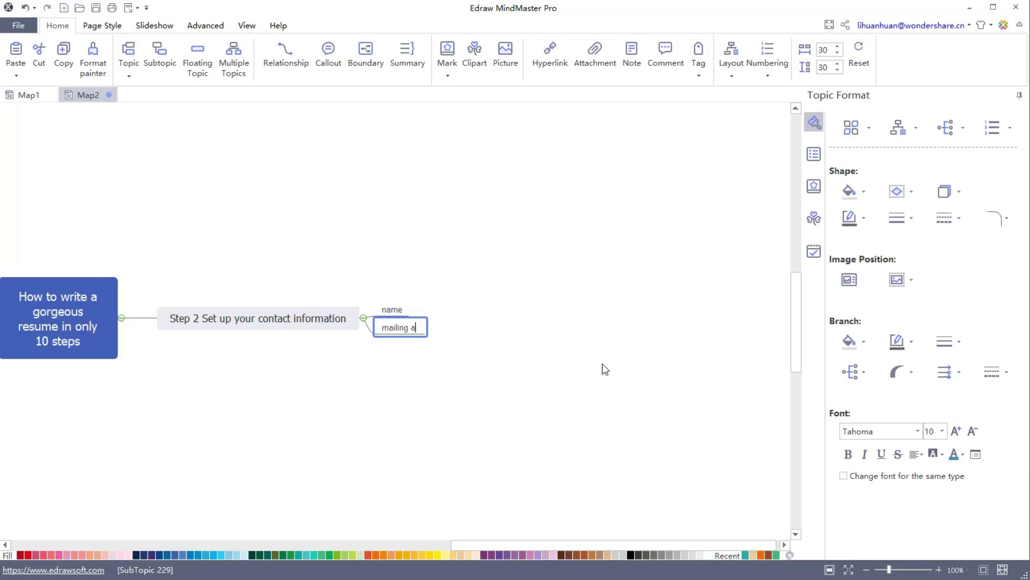
pyautogui.write('ddress')
pyautogui.press('Return')
pyautogui.write('telephone num')
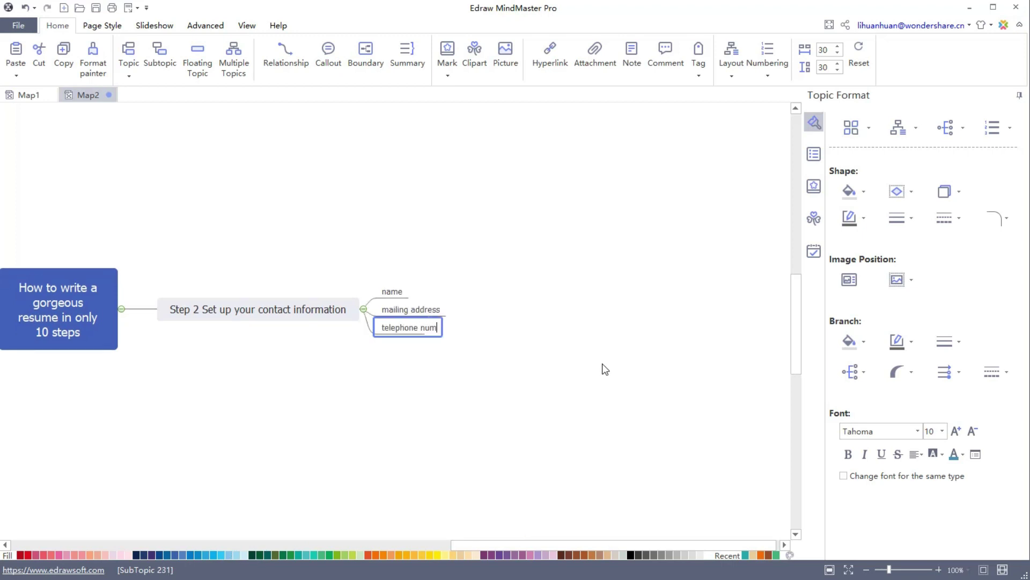
pyautogui.write('ber')
pyautogui.press('Return')
pyautogui.write('email address')
pyautogui.press('Return')
pyautogui.write('link to on')
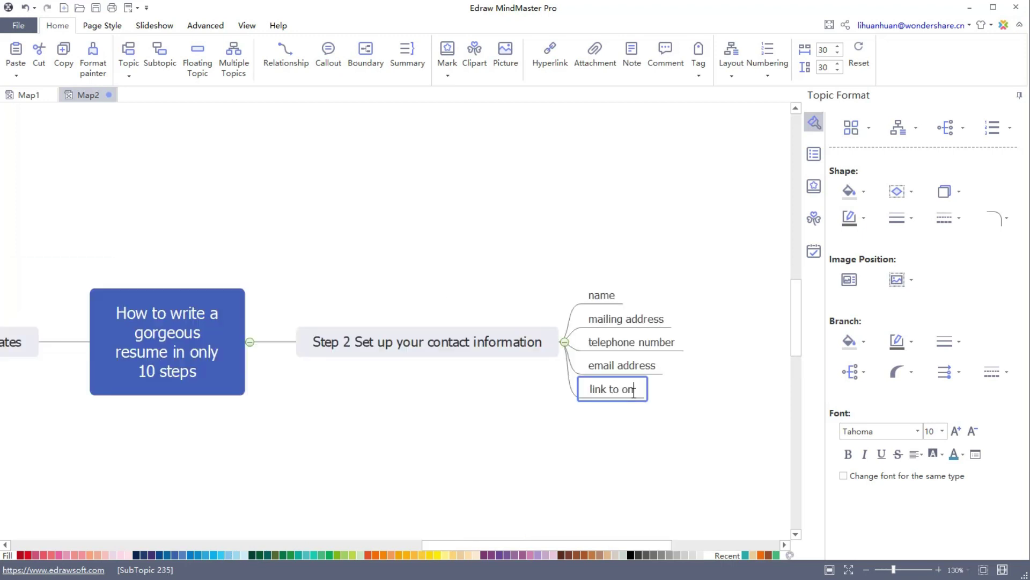
pyautogui.write('line portfolio')
pyautogui.press('Return')
pyautogui.write('Link')
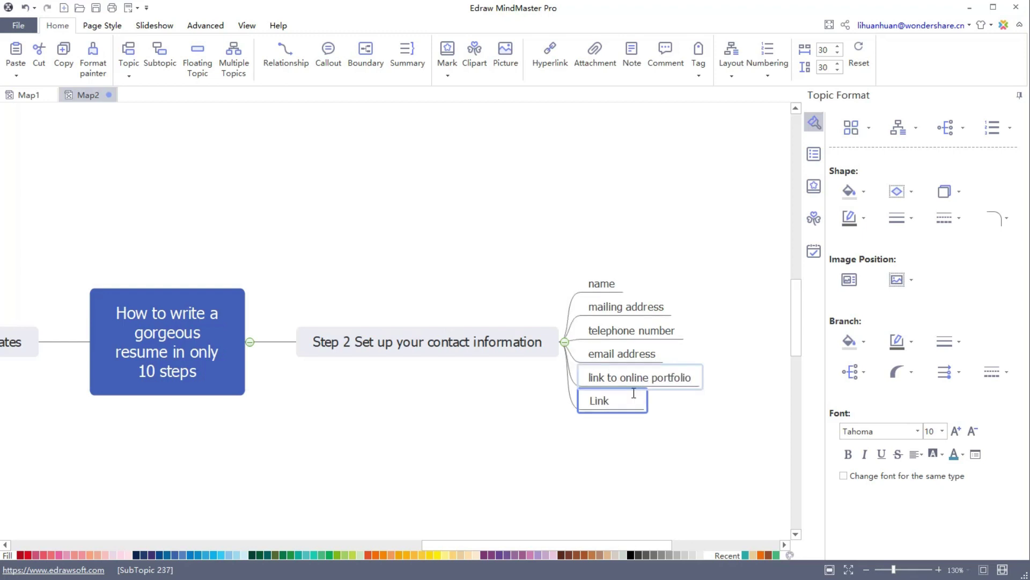
pyautogui.write('edin profile')
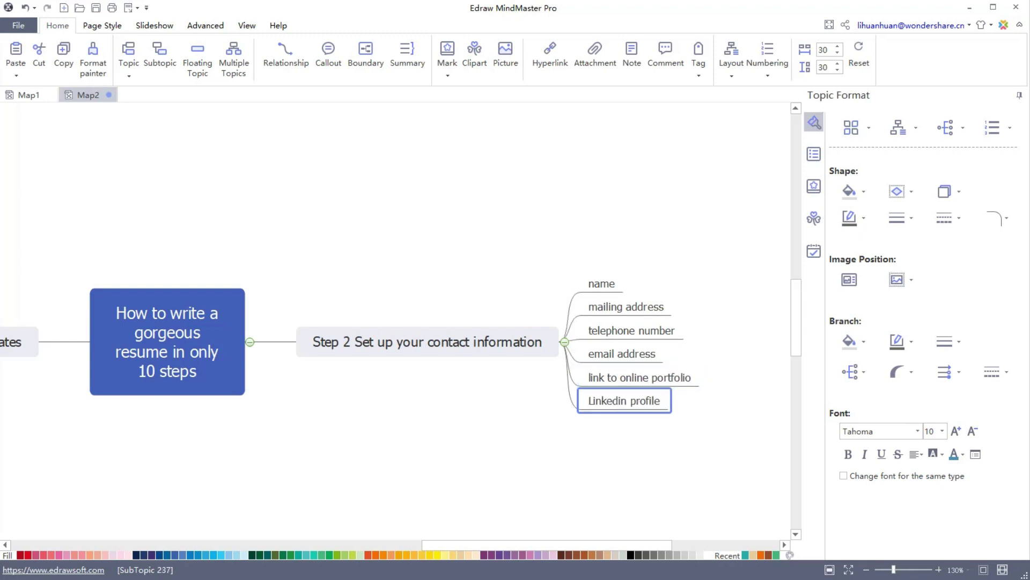
pyautogui.click(344, 351)
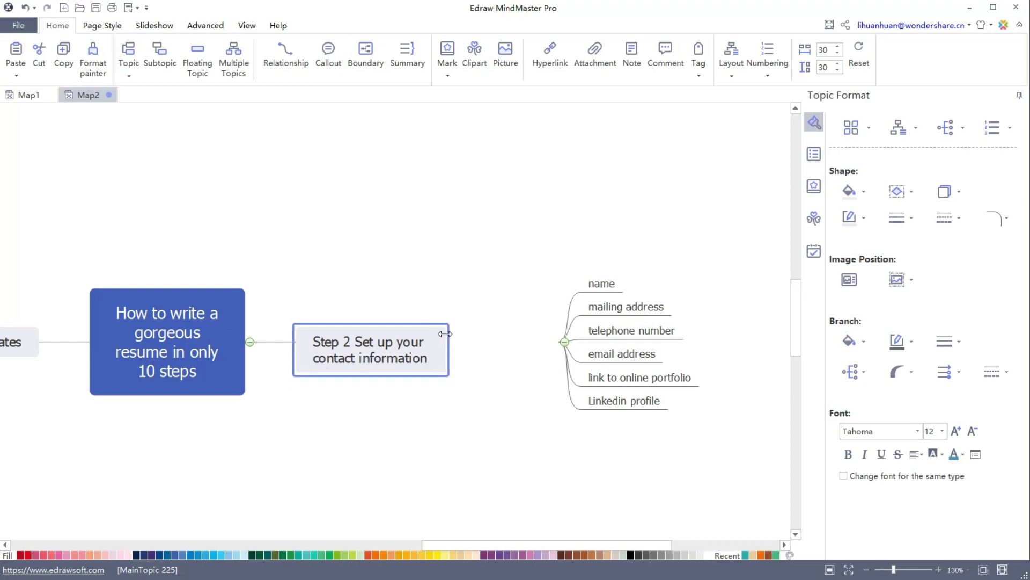
# Add main topic 'Step 3 Write a winning resume' with subtopic 'the resume objective', narrowing the Step 3 box
pyautogui.press('Return')
pyautogui.write('Step 3')
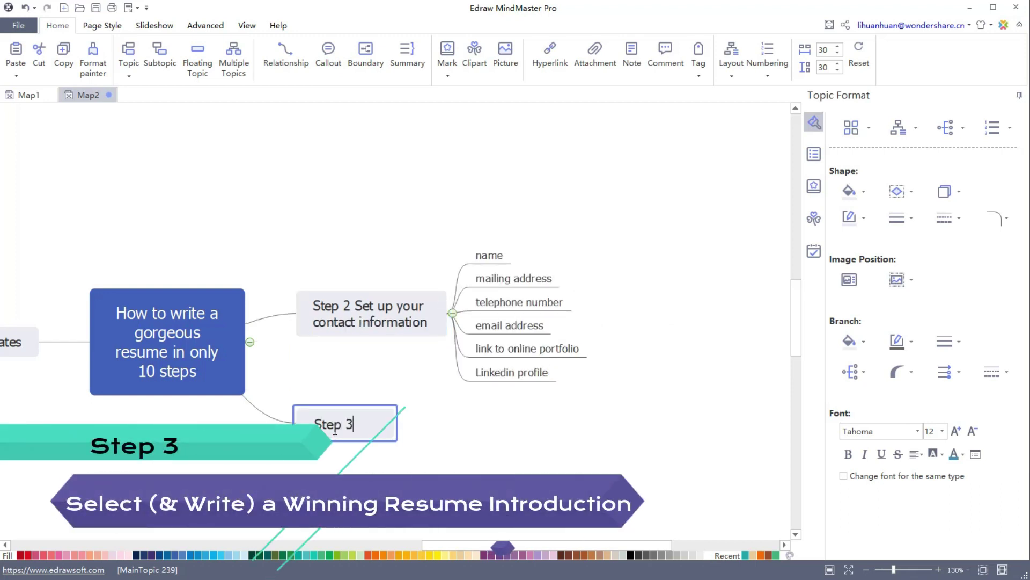
pyautogui.write(' Write a winni')
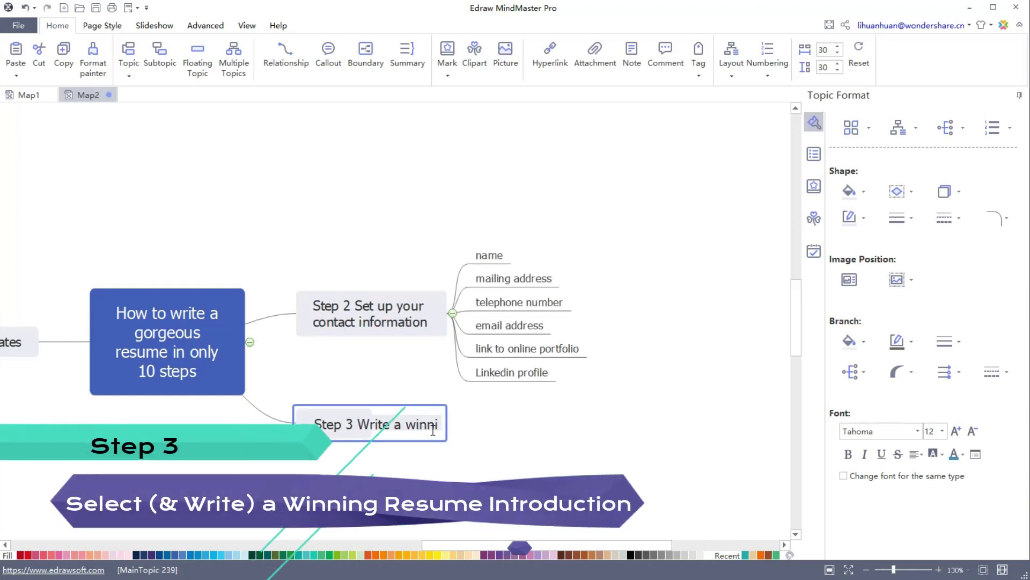
pyautogui.write('ng resume')
pyautogui.press('Tab')
pyautogui.write('the resume objective')
pyautogui.click(520, 414)
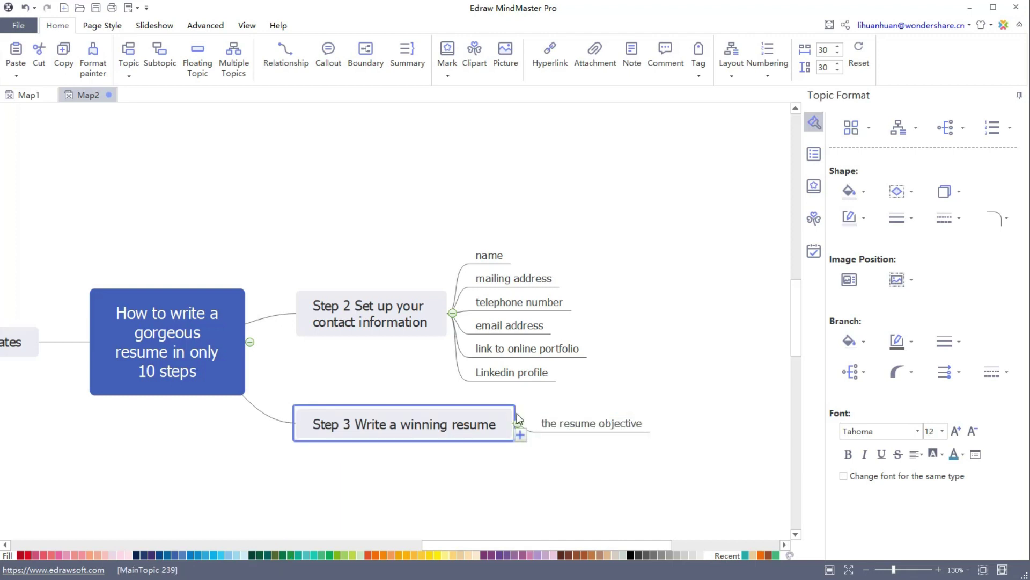
pyautogui.moveTo(520, 412); pyautogui.dragTo(434, 412)
# Describe the resume objective as '2-3 sentence statement that provide overview of your skills and experience'
pyautogui.click(572, 424)
pyautogui.press('Tab')
pyautogui.write('2-3 sentence statement that provide')
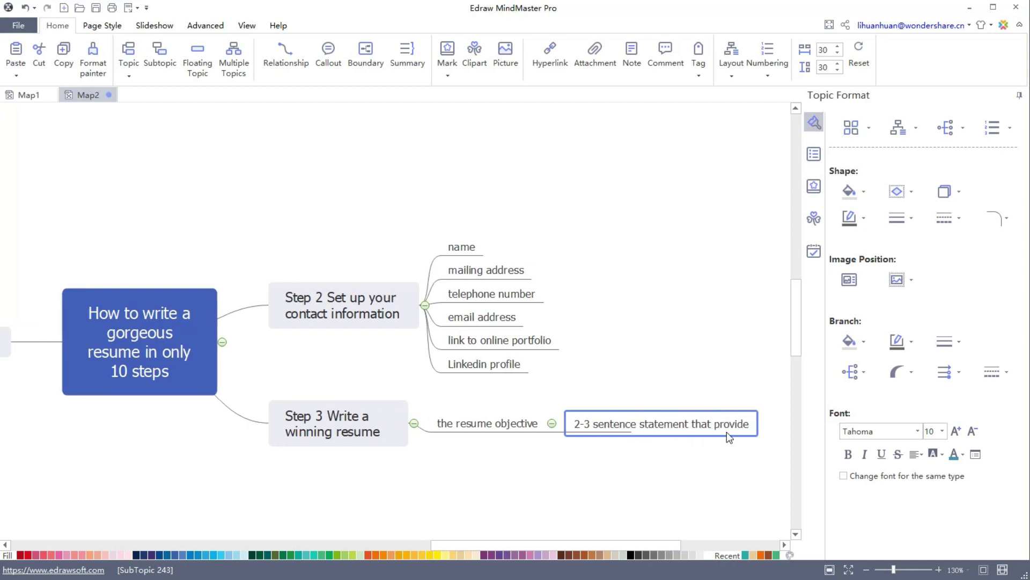
pyautogui.write(' overview of your skills and')
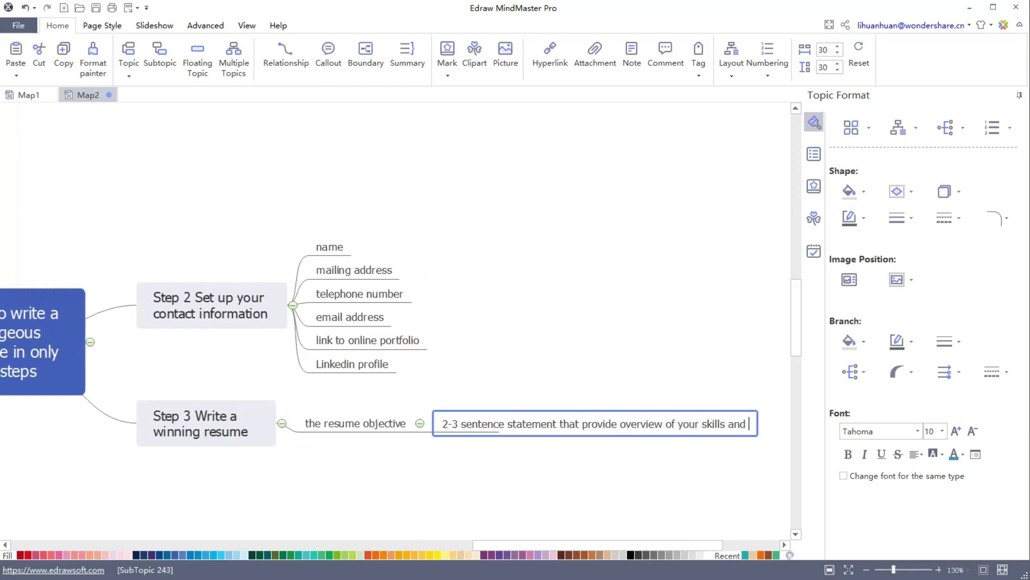
pyautogui.write(' experience')
pyautogui.click(292, 363)
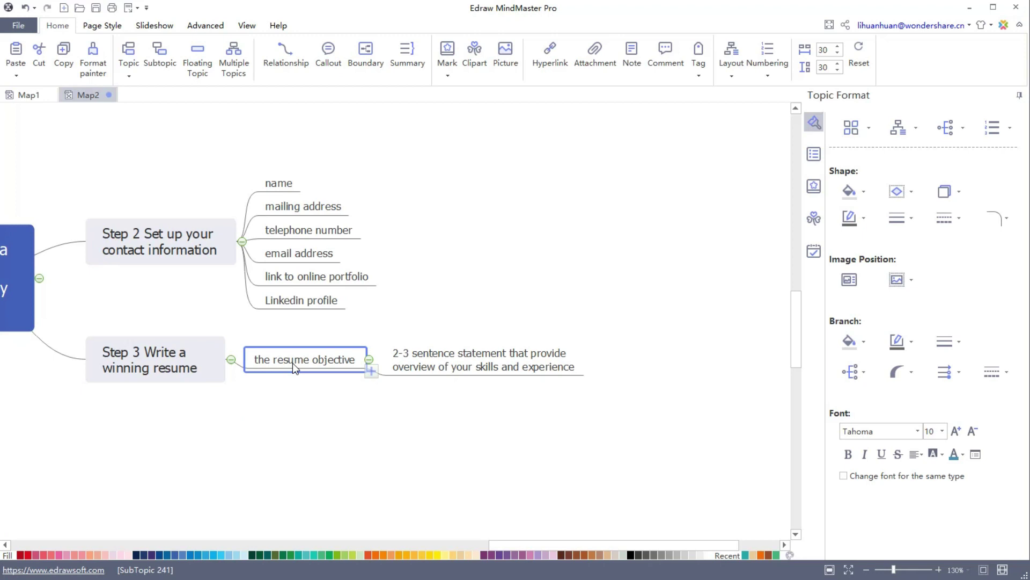
# Add 'the qualifications summary' with a description about 4-6 bullet points of outstanding career achievements
pyautogui.press('Return')
pyautogui.write('the qualifications summary')
pyautogui.press('Tab')
pyautogui.write('bullet point list')
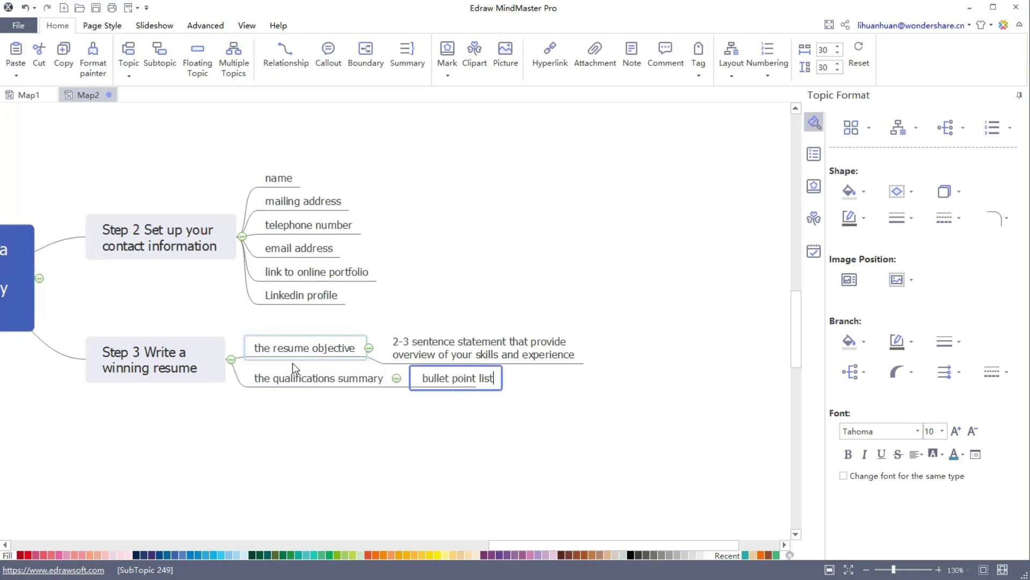
pyautogui.write('(ranging from 4-6 pointe')
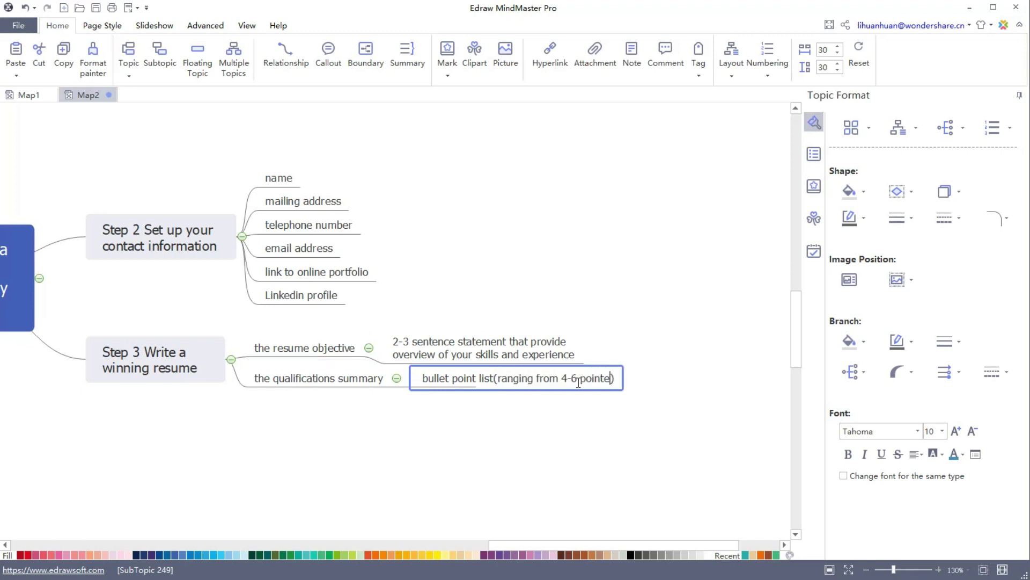
pyautogui.write(' your most outstanding care')
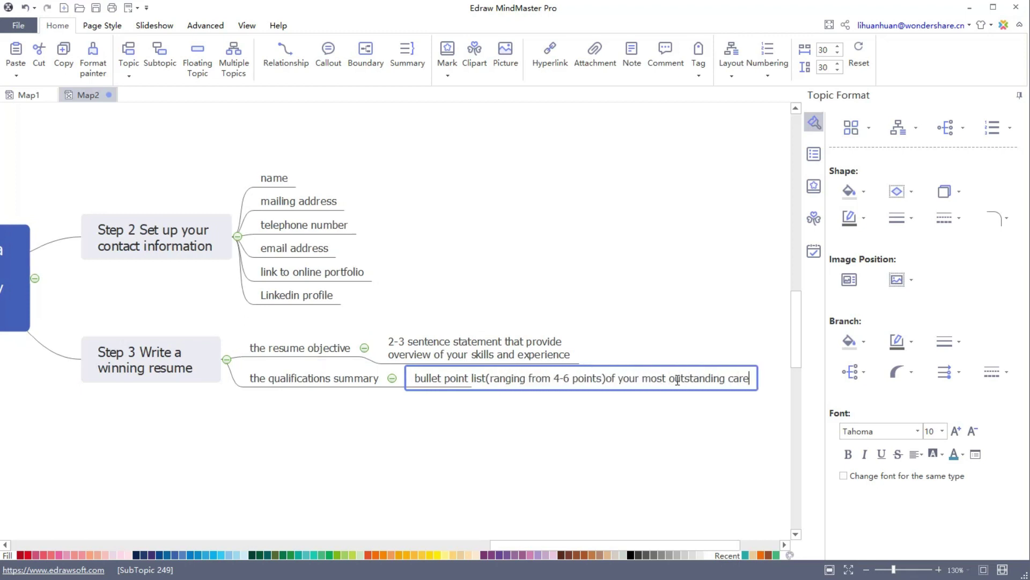
pyautogui.write('er achievements')
pyautogui.press('Return')
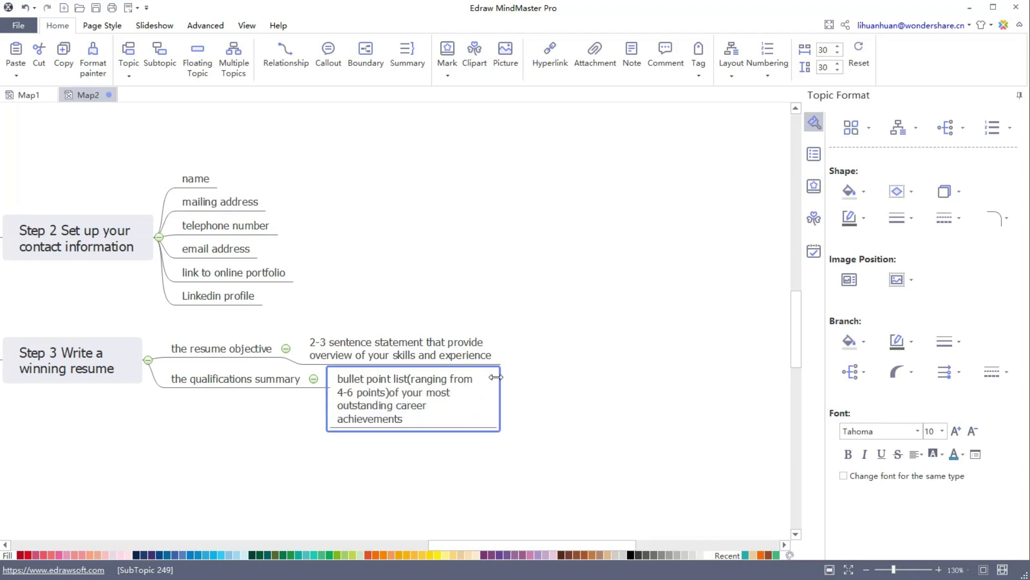
# Add 'the professional profile', described as a combination of career objective and qualifications summary
pyautogui.click(247, 373)
pyautogui.press('Return')
pyautogui.write('the professional profile')
pyautogui.press('Tab')
pyautogui.write('a combination of both the career ')
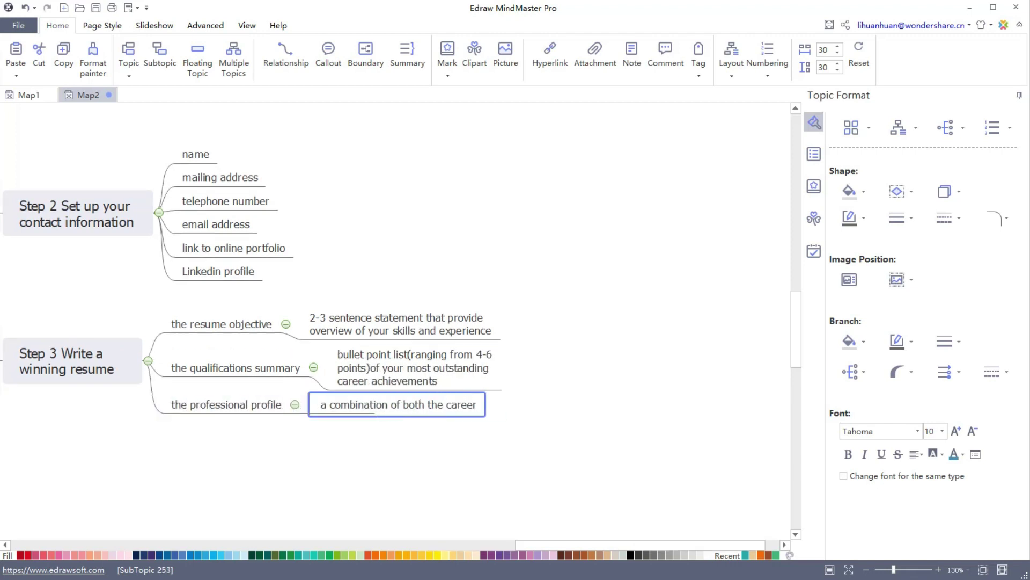
pyautogui.write('objective and qualifications summary')
# Add 'the resume summary' with a pasted description, narrowing that description box to three lines
pyautogui.click(226, 404)
pyautogui.press('Return')
pyautogui.write('the resume summary')
pyautogui.press('Tab')
pyautogui.write('including four to five bulleted sentences that highlight your past achievements by using quantifiable data.')
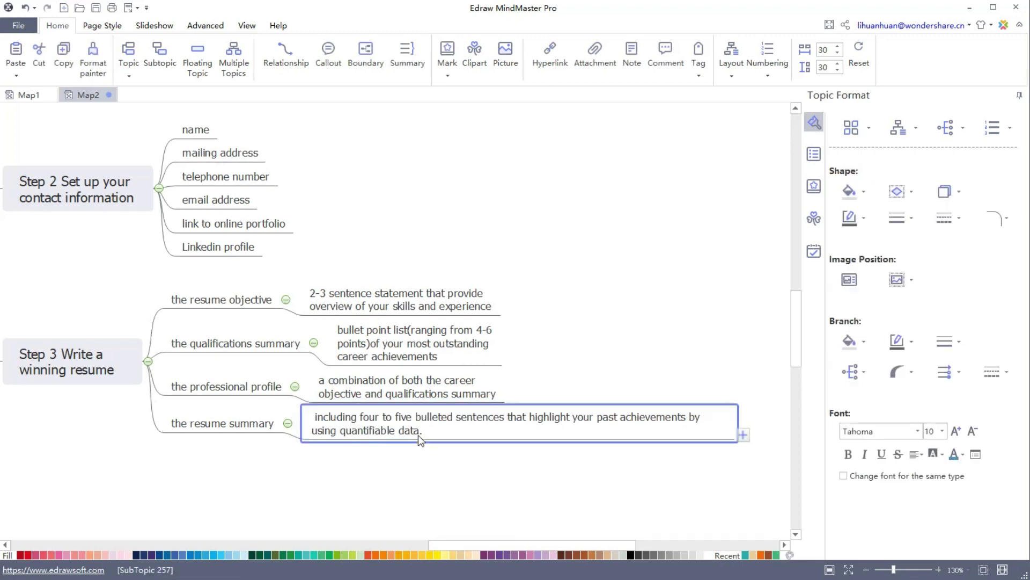
pyautogui.moveTo(736, 423); pyautogui.dragTo(517, 424)
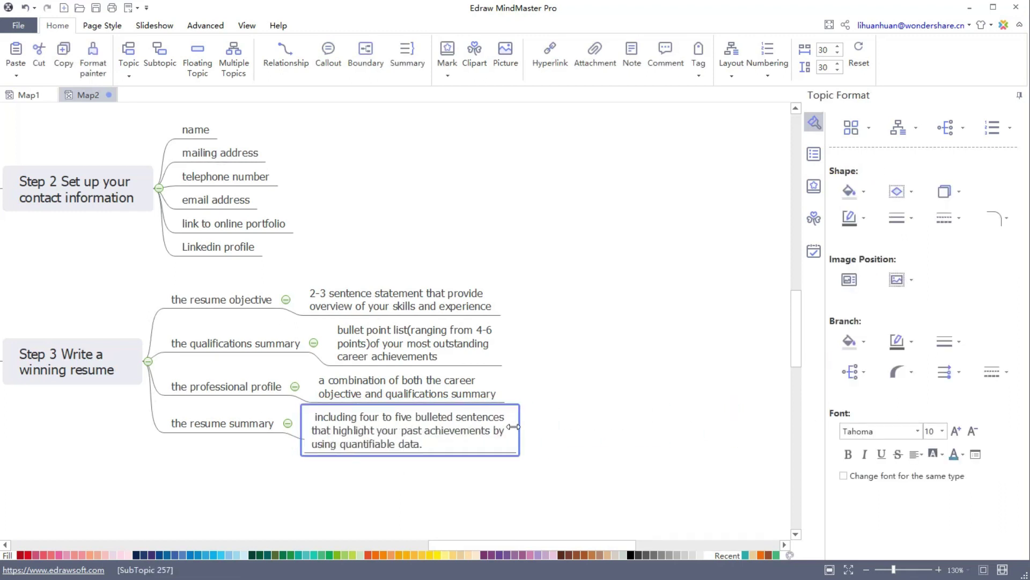
pyautogui.hotkey('ctrl', 'Return')
# Title 'Step 4 Highlight your relevant work experience' and add tips on reverse chronological order, relevance, and 3-5 bullet points
pyautogui.write('Step 4 Highlight your rele')
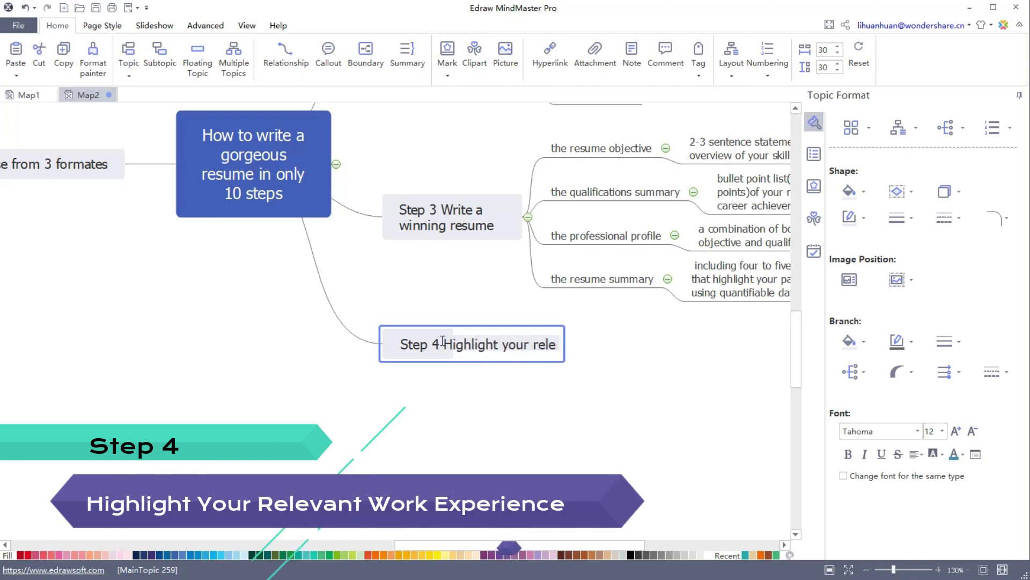
pyautogui.write('vant work experience')
pyautogui.press('Tab')
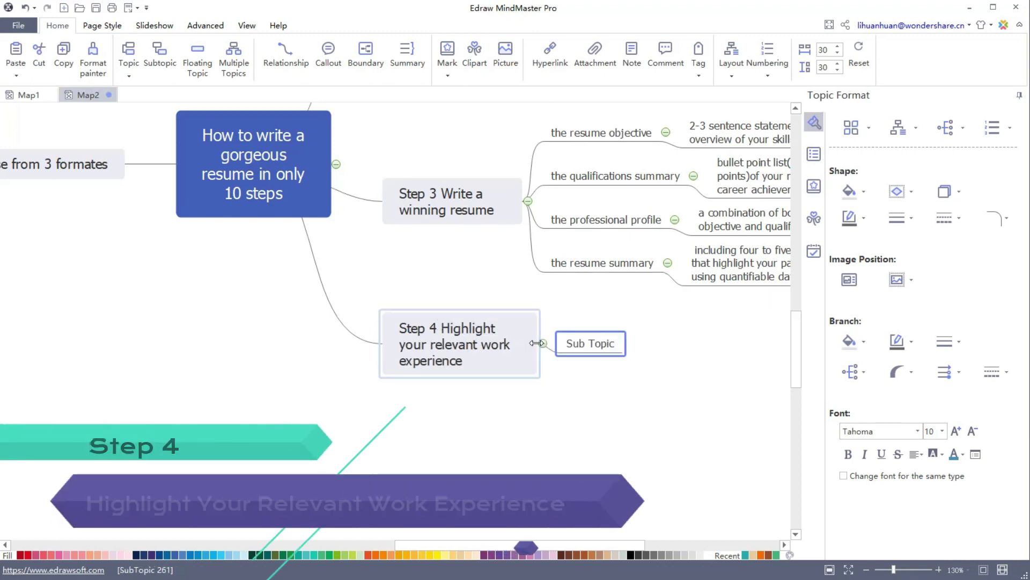
pyautogui.write('k experience in reverse chronological order')
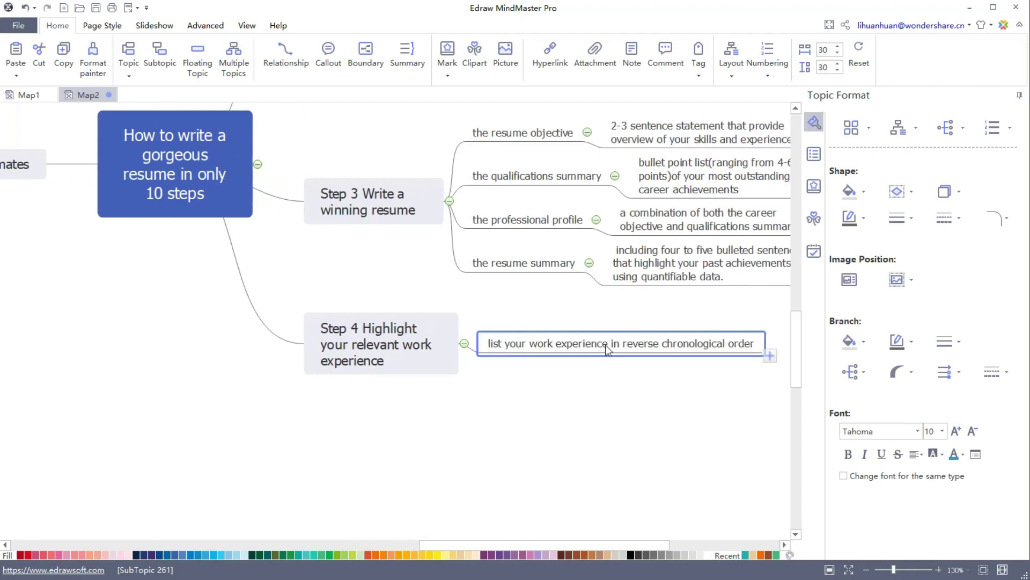
pyautogui.press('Return')
pyautogui.write('only list experience that is relevant to the job you are app')
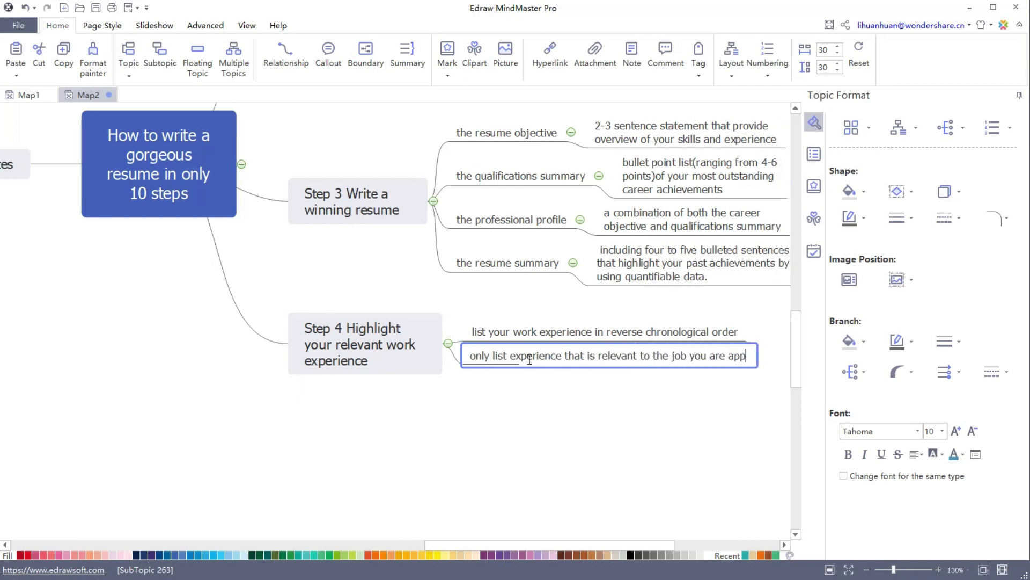
pyautogui.write('lying for')
pyautogui.press('Return')
pyautogui.write('each experience have around 3-5 bullet points of your main duty')
pyautogui.press('BackSpace')
pyautogui.write('ies and achieve')
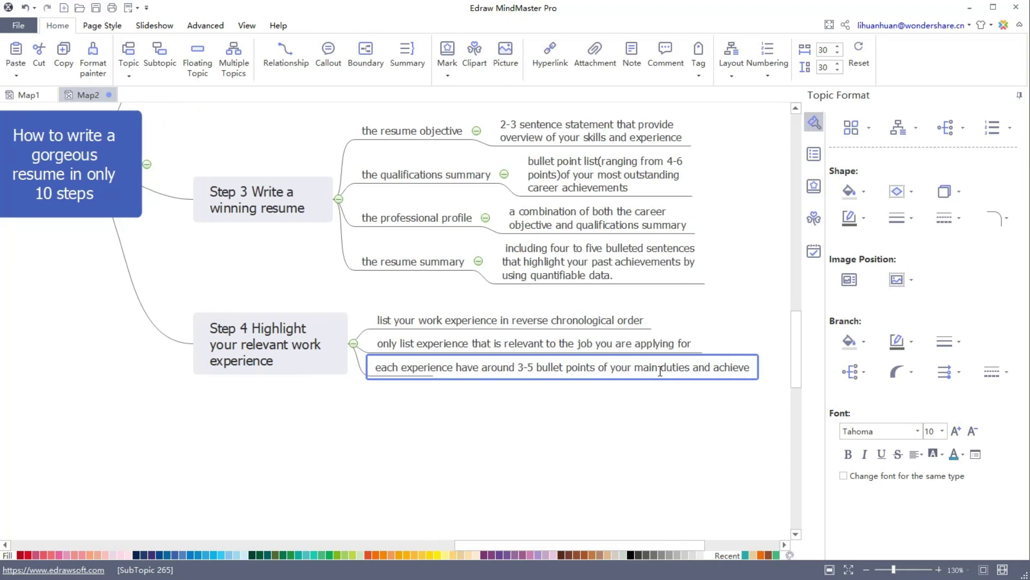
pyautogui.write('ments')
# Add '3 parts of a strong bullet point' with parts including quantifiable point and specific relevant job duty
pyautogui.press('Return')
pyautogui.write('3 parts of a strong bullet point')
pyautogui.write('action verb')
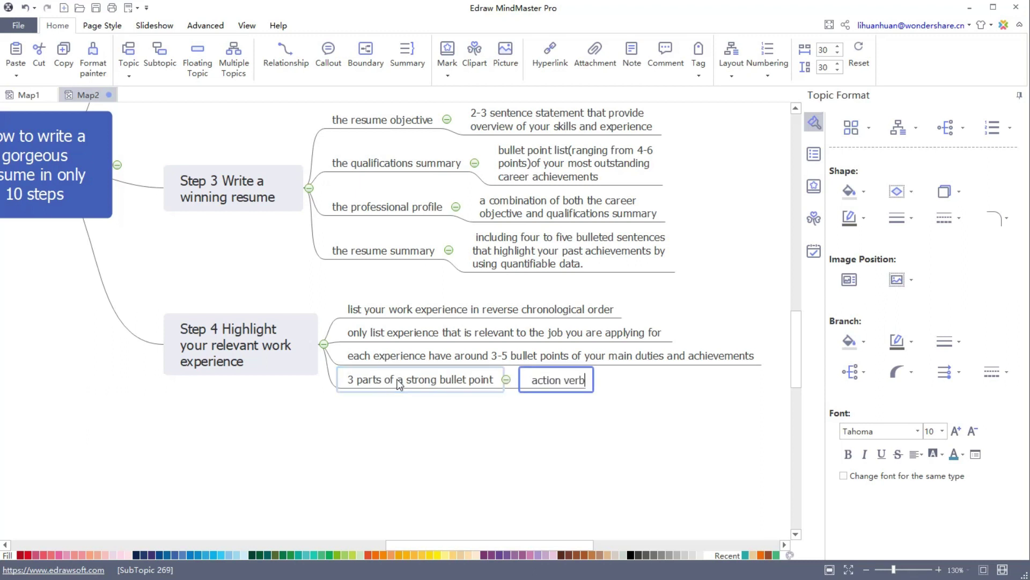
pyautogui.press('Return')
pyautogui.write('quantifiable point')
pyautogui.press('Return')
pyautogui.write('specifi and relevant job du')
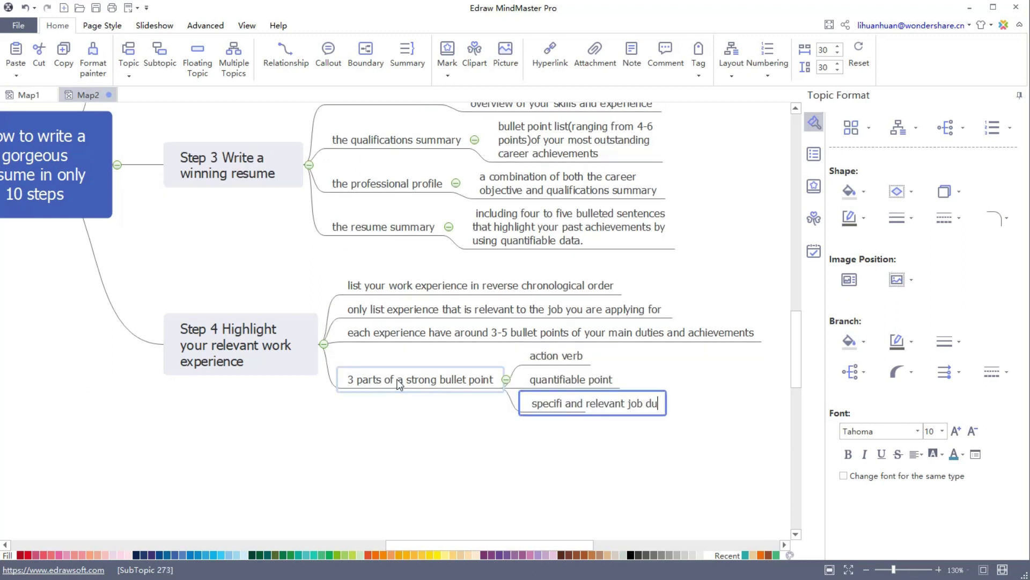
pyautogui.press('Return')
# Add the tip 'tailor your experience to the job advertisement' and a new main topic after Step 4
pyautogui.click(398, 384)
pyautogui.press('Return')
pyautogui.write('tailor your experience to the job advertisement')
pyautogui.click(228, 357)
pyautogui.press('Return')
# Title Step 5 'Create a pro education section' with subtopics for university name and location of the school
pyautogui.write('Step 5 Create a pro education sec')
pyautogui.press('Tab')
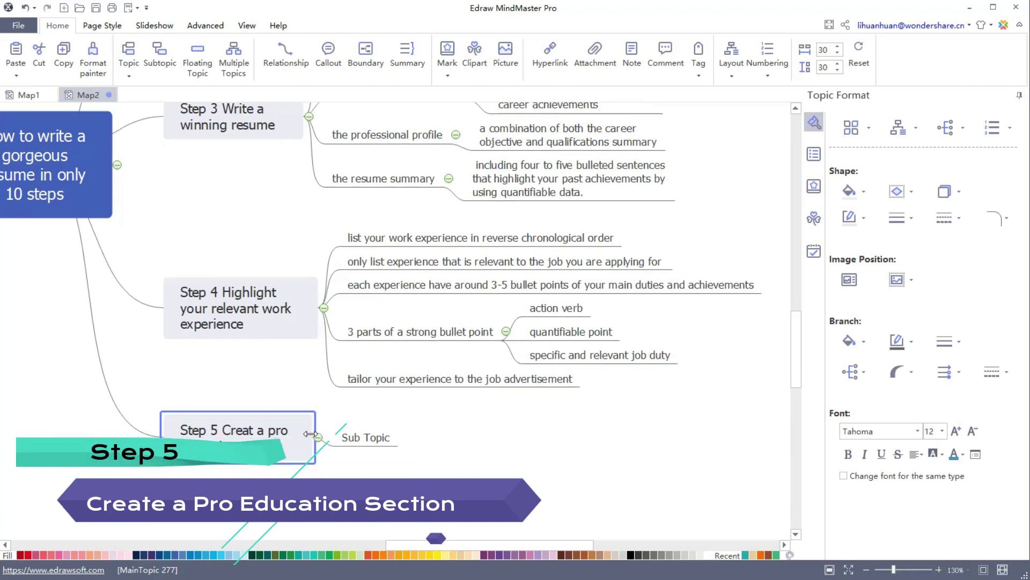
pyautogui.write('the name of your university community college,or technical school')
pyautogui.press('Return')
pyautogui.write('location of the school')
# Give the location a city,state child, then add date of graduation, degree and GPA subtopics
pyautogui.press('Tab')
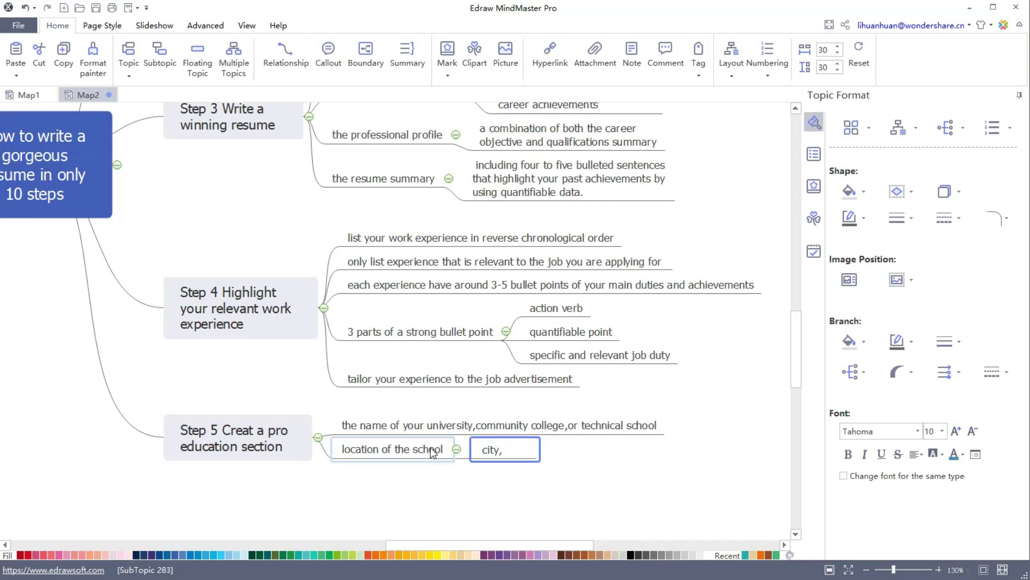
pyautogui.write('state')
pyautogui.click(433, 449)
pyautogui.press('Return')
pyautogui.write('date of graduation')
pyautogui.press('Return')
pyautogui.write('degree')
pyautogui.press('Return')
pyautogui.write('GPA')
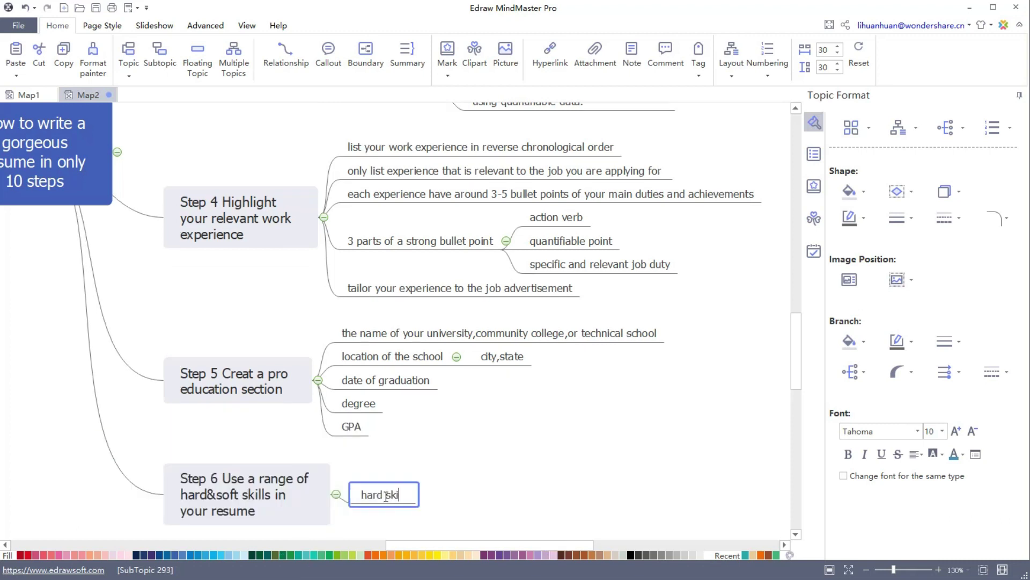
# Describe hard skills as 'concrete,quantifiable abilities' and add a '10 popular hard skills' subtopic
pyautogui.press('Tab')
pyautogui.write('concrete,quantifiable abilities')
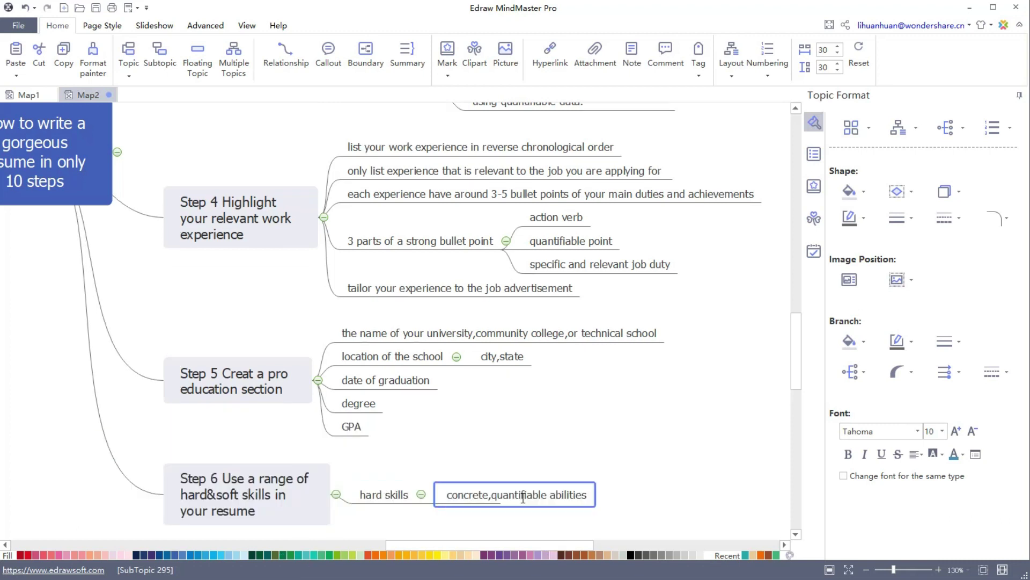
pyautogui.press('Return')
pyautogui.write('10 popular hard skills')
# List hard skills: accounting tools, web architecture, data presentation, technical reporting, QA testing, UX/UI, statistics, CMS, Perl/Python/Ruby
pyautogui.press('Tab')
pyautogui.write('accounting tools')
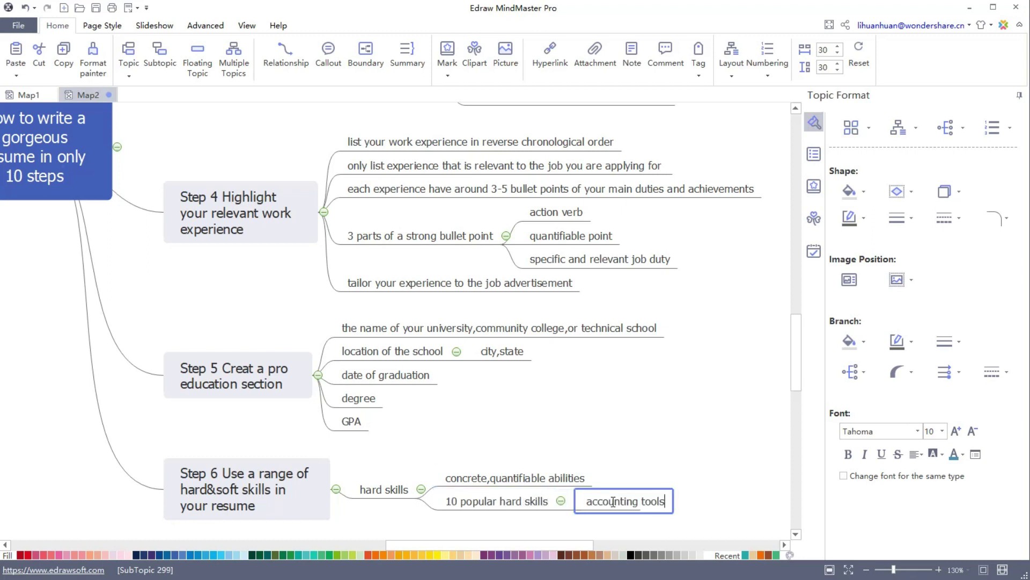
pyautogui.press('Return')
pyautogui.write('web architecture')
pyautogui.press('Return')
pyautogui.write('data presentation')
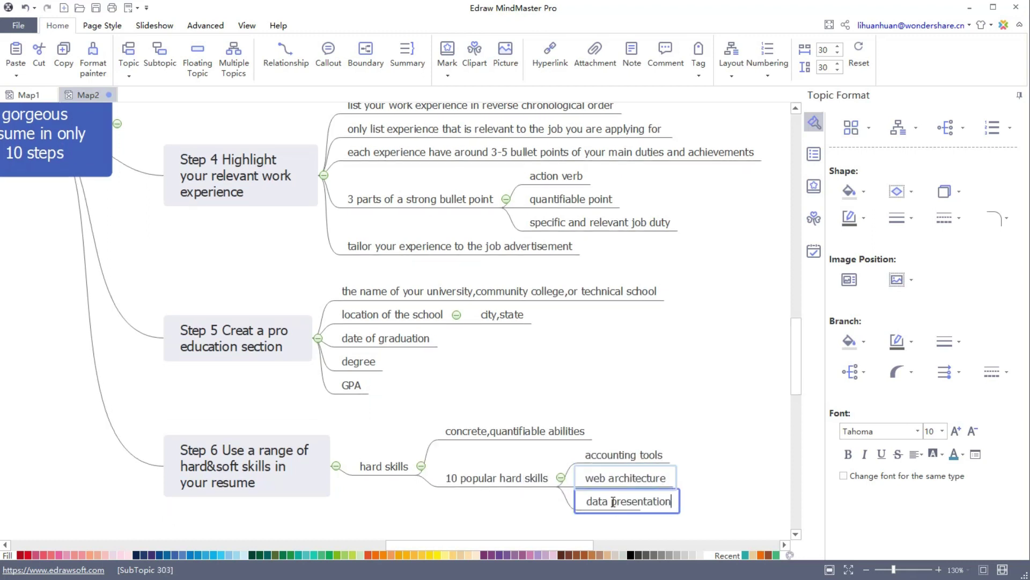
pyautogui.press('Return')
pyautogui.write('technical reporti')
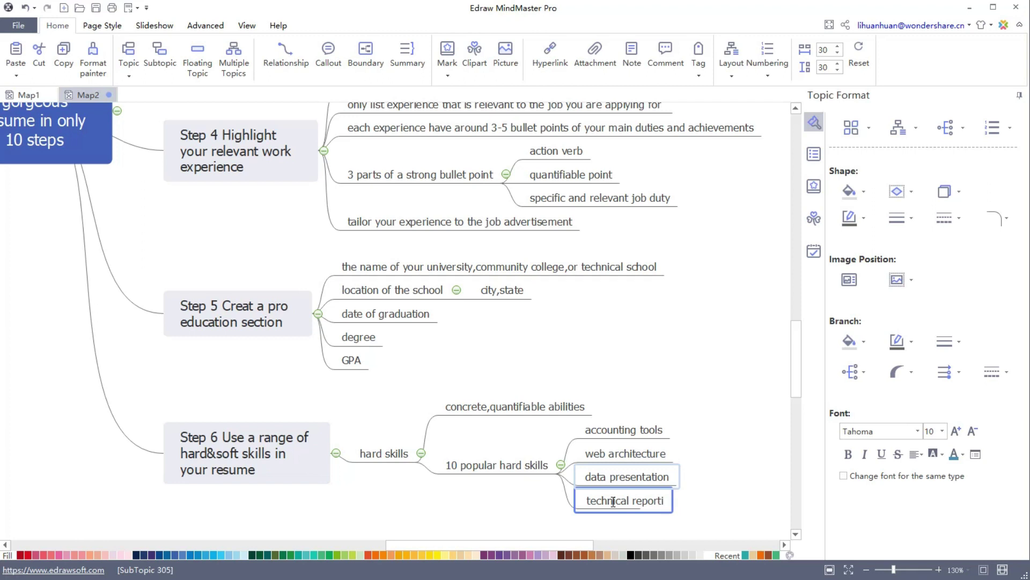
pyautogui.write('gng')
pyautogui.press('Return')
pyautogui.write('software QA and User Testing')
pyautogui.write('foreign languages')
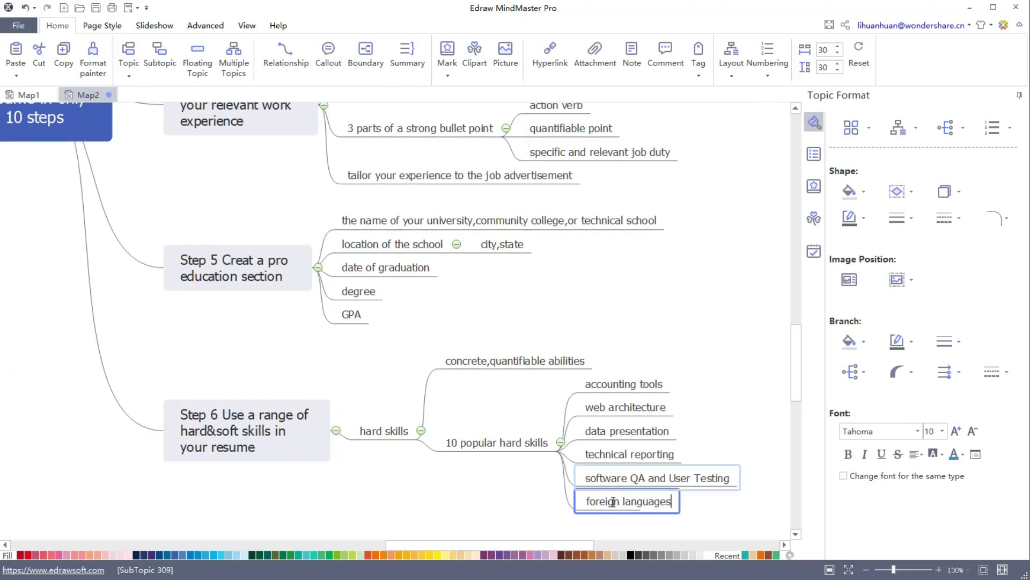
pyautogui.press('Return')
pyautogui.write('UX/UI design')
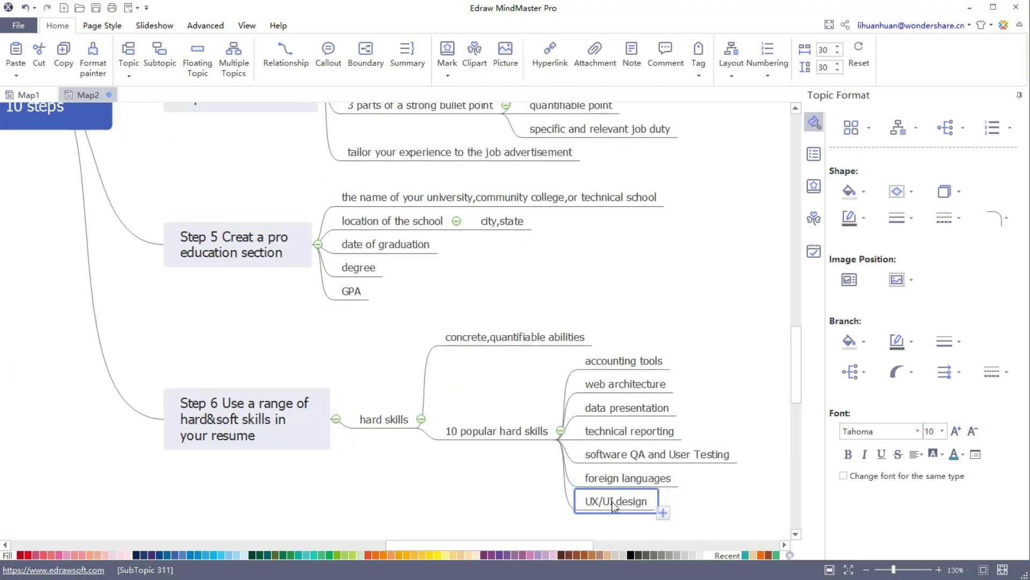
pyautogui.press('Return')
pyautogui.write('Statistical Analysis and Data Mining')
pyautogui.press('Return')
pyautogui.write('content management system')
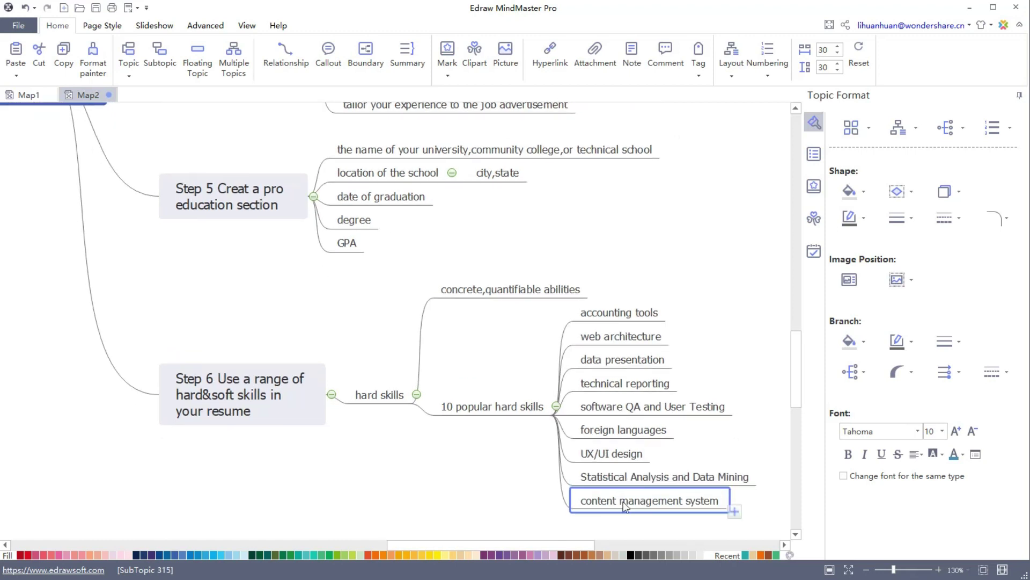
pyautogui.press('Return')
pyautogui.write('Perl/Python/Ru')
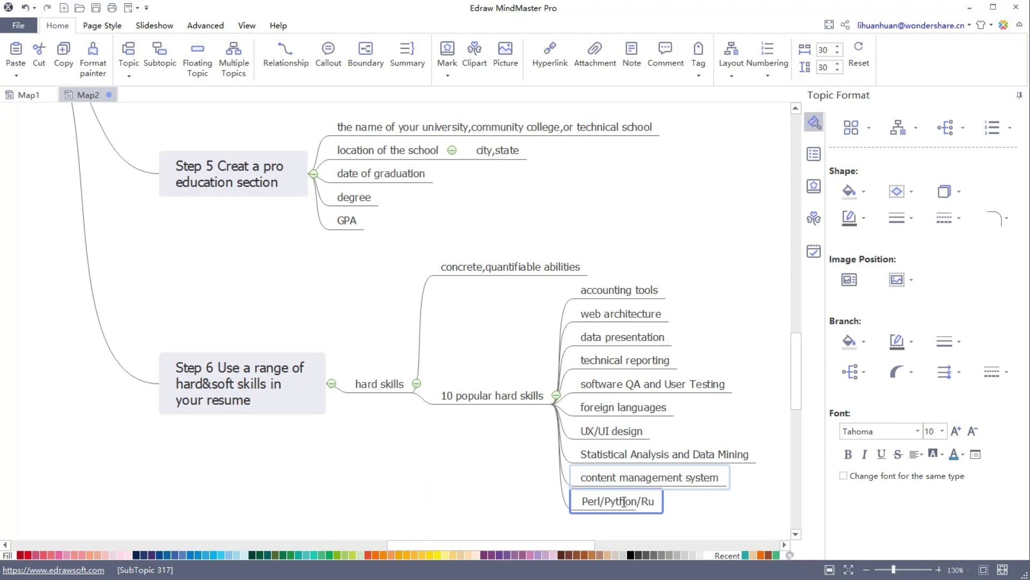
pyautogui.write('by')
pyautogui.press('Escape')
# Add a soft skills topic described as 'more personality-centric traits' with a '10 popular soft skills' subtopic
pyautogui.press('Left')
pyautogui.press('Left')
pyautogui.press('Return')
pyautogui.write('so')
pyautogui.press('Tab')
pyautogui.write('more personality-centric traits')
pyautogui.press('Return')
pyautogui.write('10 popular')
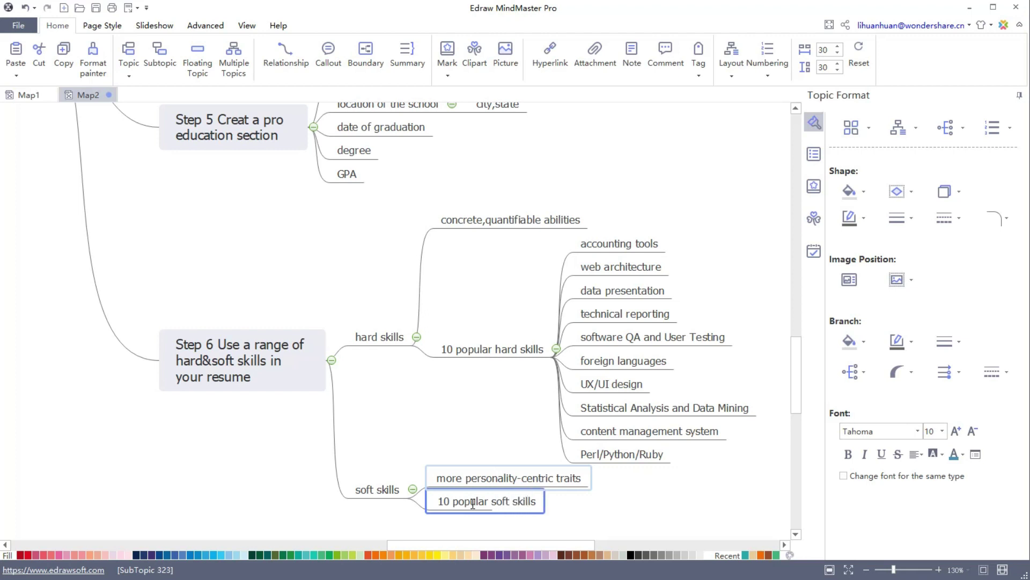
# List soft skills: organization, self-motivation, logical reasoning, persistence, decision making, time management, teamwork, critical observation, patience
pyautogui.press('Tab')
pyautogui.write('organization')
pyautogui.press('Return')
pyautogui.write('self-motivation')
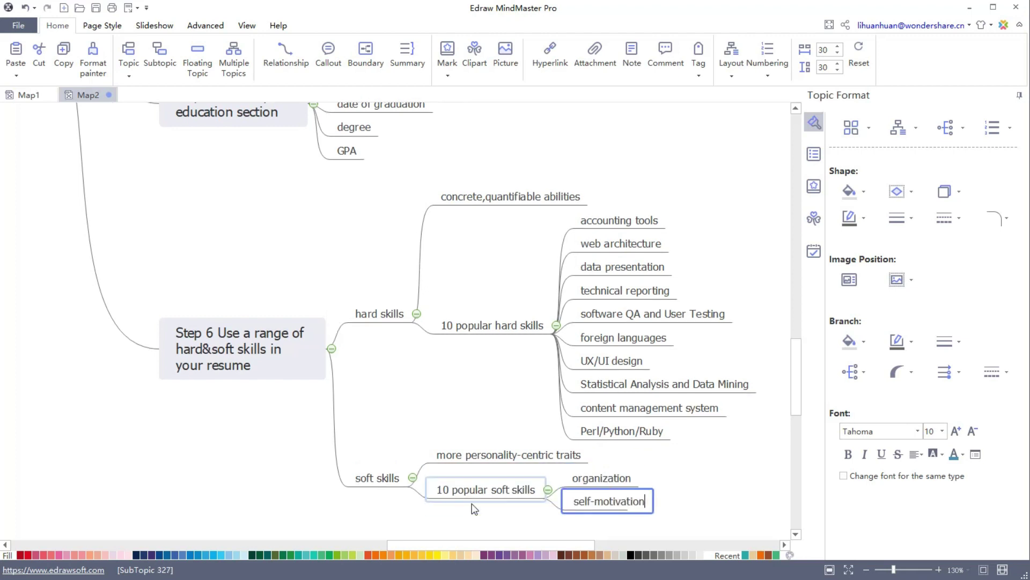
pyautogui.press('Return')
pyautogui.write('logical reasoning')
pyautogui.press('Return')
pyautogui.write('persistence')
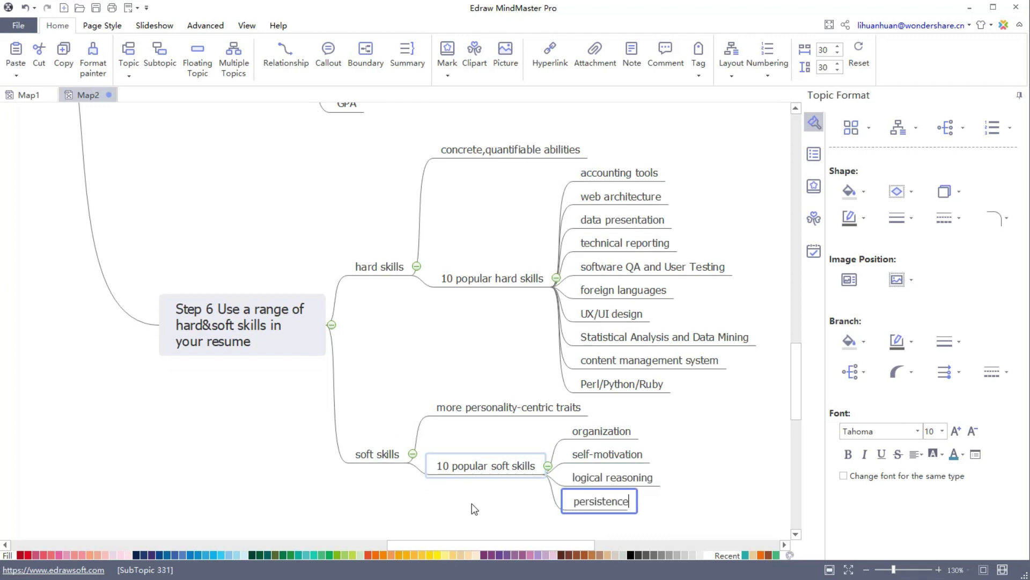
pyautogui.press('Return')
pyautogui.write('decision making')
pyautogui.press('Return')
pyautogui.write('time management')
pyautogui.press('Return')
pyautogui.write('teamwork')
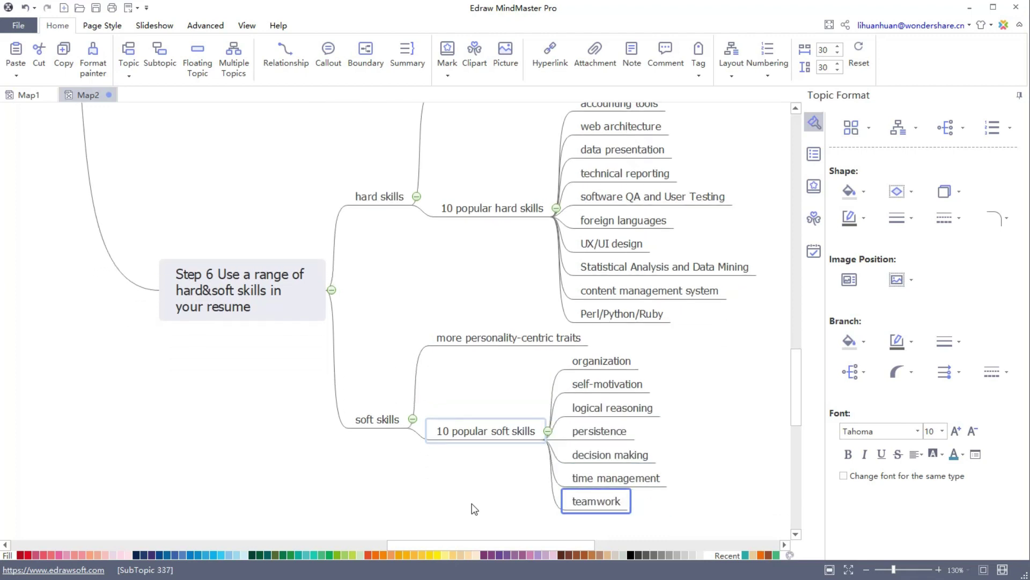
pyautogui.press('Return')
pyautogui.write('critical observation')
pyautogui.press('Return')
pyautogui.write('patience')
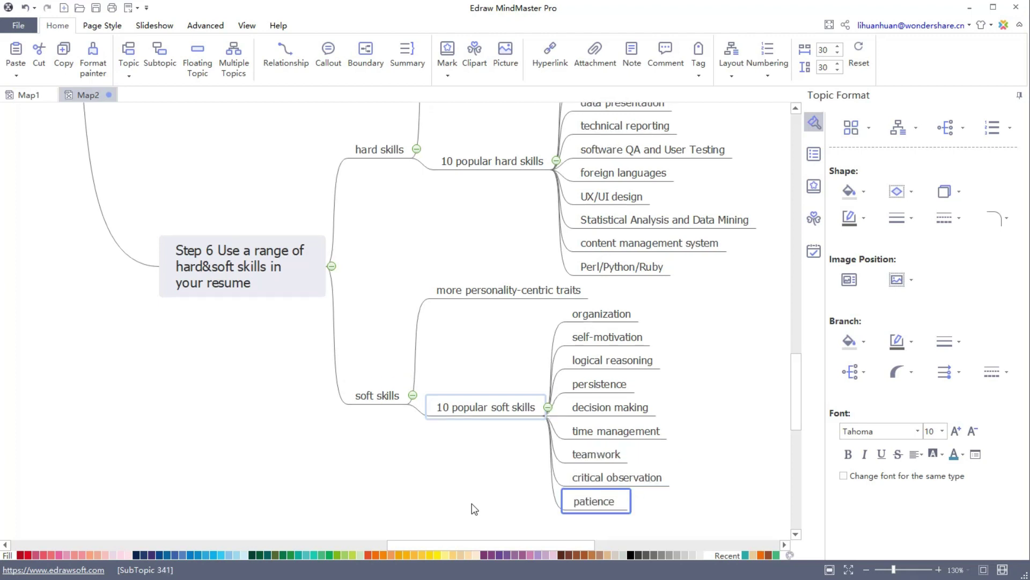
# Add main topic 'Step 7 Tie in key certifications,awards,honors' after Step 6
pyautogui.click(199, 285)
pyautogui.press('Return')
pyautogui.write('Step 7 Tie in key certifications,awards,')
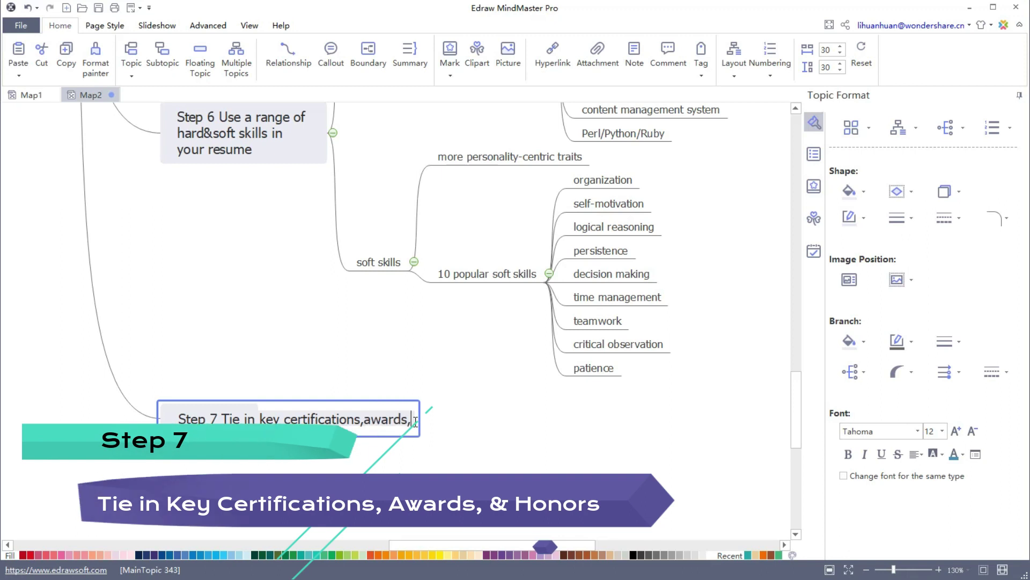
pyautogui.write('honors')
# Add Step 7 subtopics certifications/licenses, publications and awards/honor/activities
pyautogui.press('Tab')
pyautogui.write('certifications/licenses')
pyautogui.press('Return')
pyautogui.write('publications')
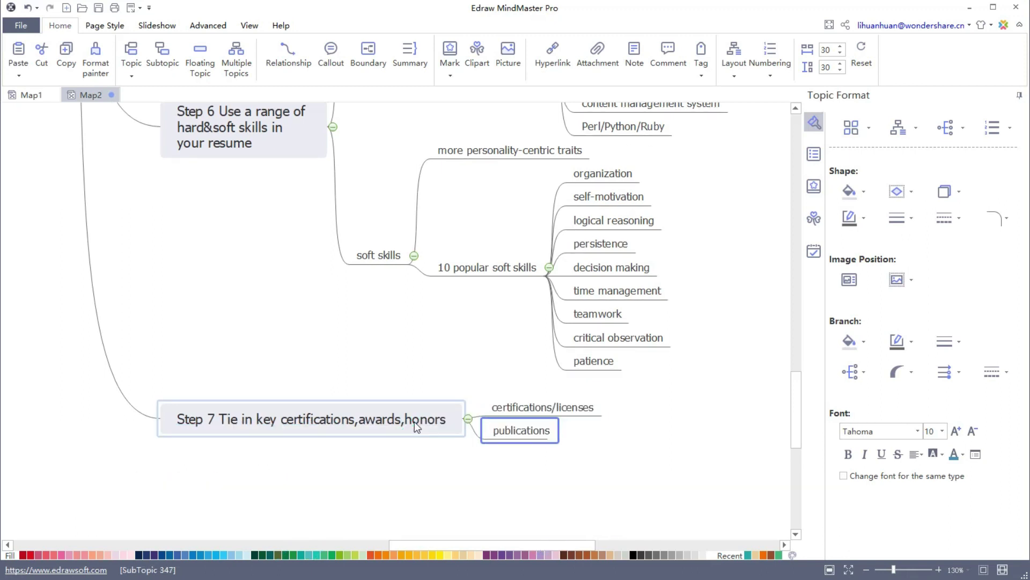
pyautogui.press('Return')
pyautogui.write('awards/honor/activities')
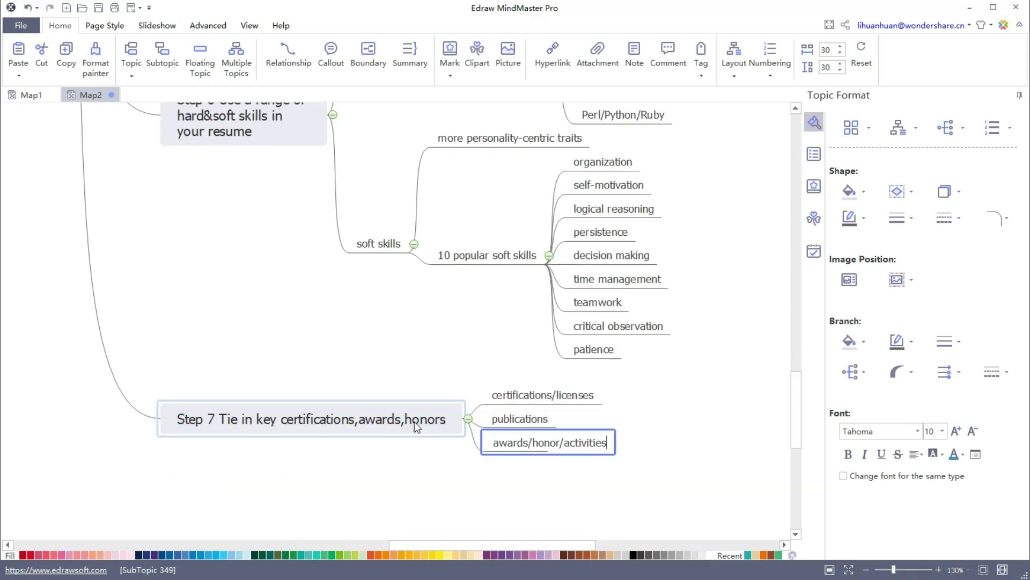
# List awards examples: grants, academic honor, scholarships, volunteer positions, professional affiliations
pyautogui.press('Tab')
pyautogui.write('grants')
pyautogui.press('Return')
pyautogui.write('academic honor')
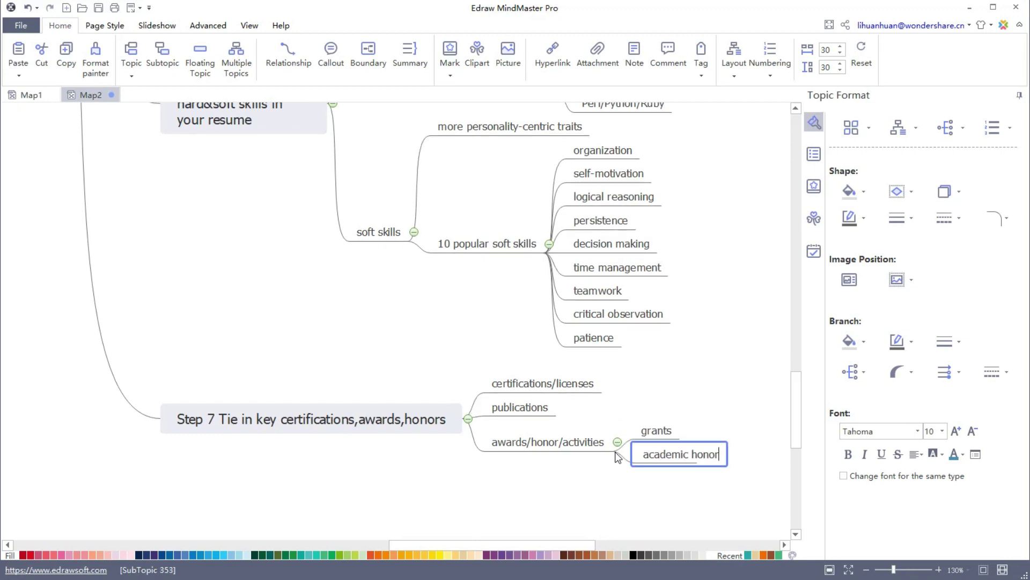
pyautogui.press('Return')
pyautogui.write('scholarships')
pyautogui.press('Return')
pyautogui.write('volunteer posit')
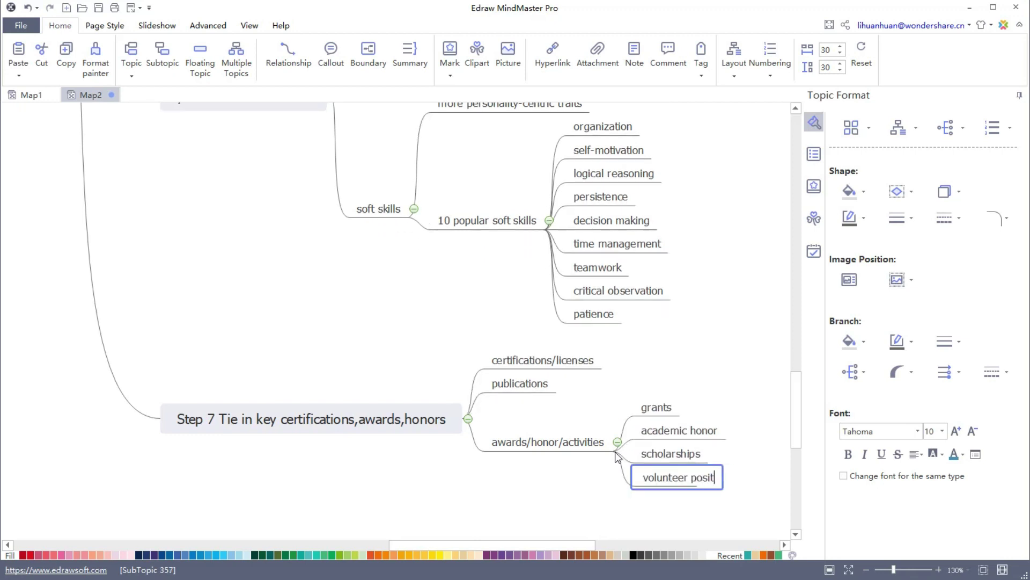
pyautogui.write('ions')
pyautogui.press('Return')
pyautogui.write('professional affiliatio')
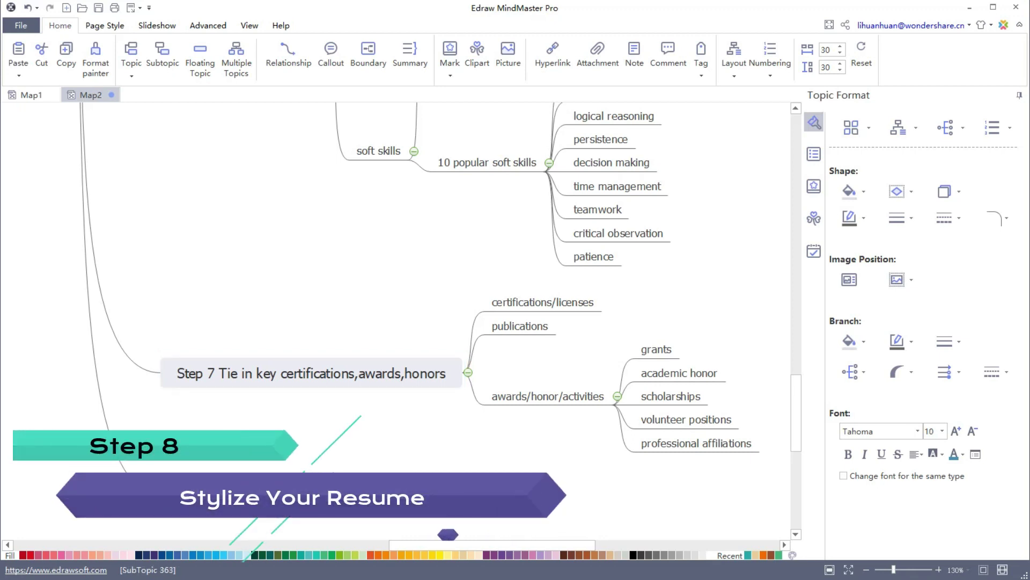
# Finish the page-count advice and add a sibling topic 'choose a suitable font&size' below 'how many pages?'
pyautogui.write('page unless you have Information that is highly relevant to')
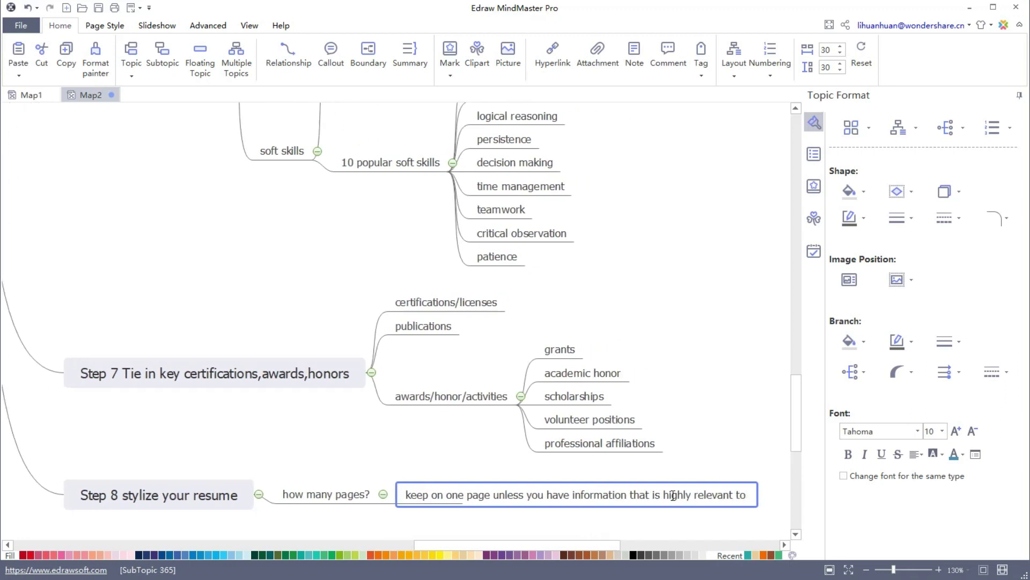
pyautogui.write(' the position')
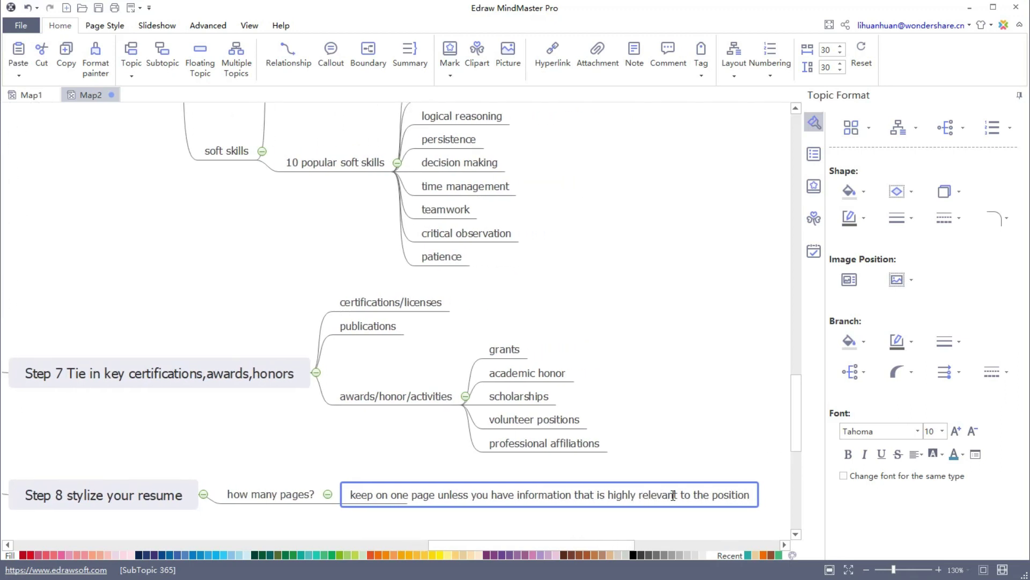
pyautogui.click(270, 494)
pyautogui.press('Return')
pyautogui.write('choose a suitable font&size')
# Add four font tips: easy-to-read fonts, same font throughout, descending sizes, and fonts fitting the sizes
pyautogui.press('Tab')
pyautogui.write('choose easy to read fonts')
pyautogui.press('Return')
pyautogui.write('use the same font throu')
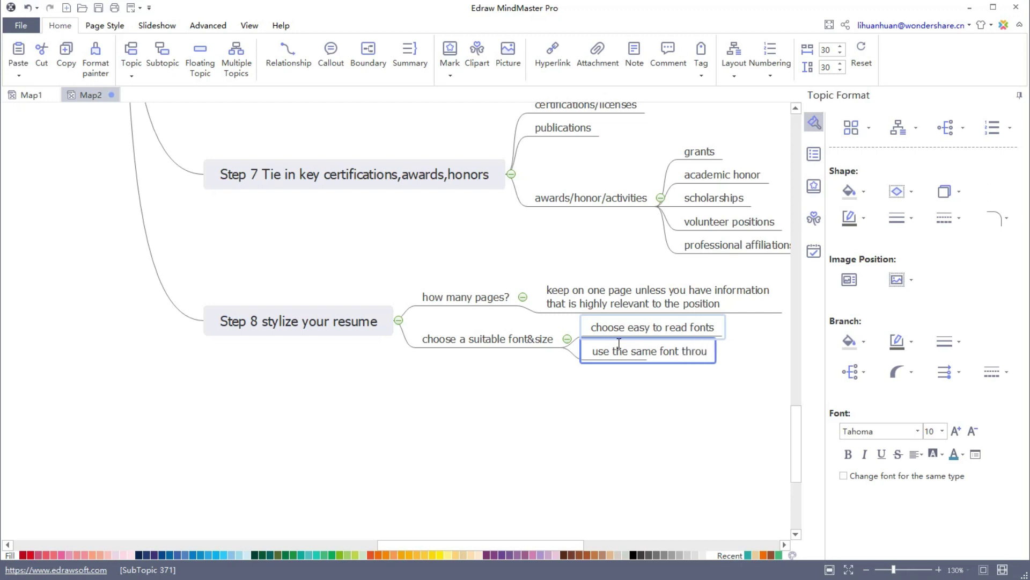
pyautogui.write('ghout')
pyautogui.press('Return')
pyautogui.write('change size in descending order for your name,headers')
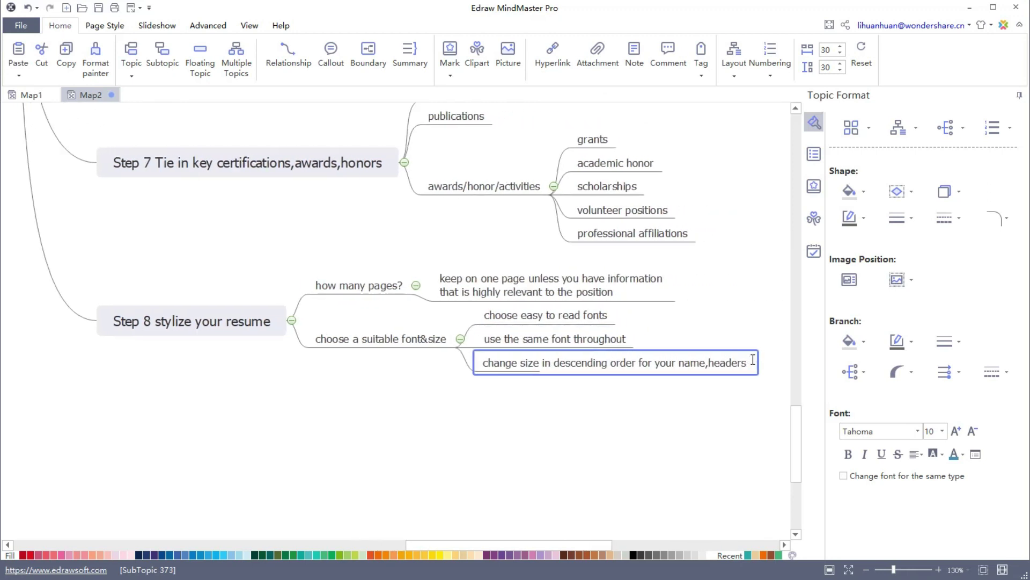
pyautogui.write(' and bullet points')
pyautogui.press('Return')
pyautogui.write('choose a font that fits with the text')
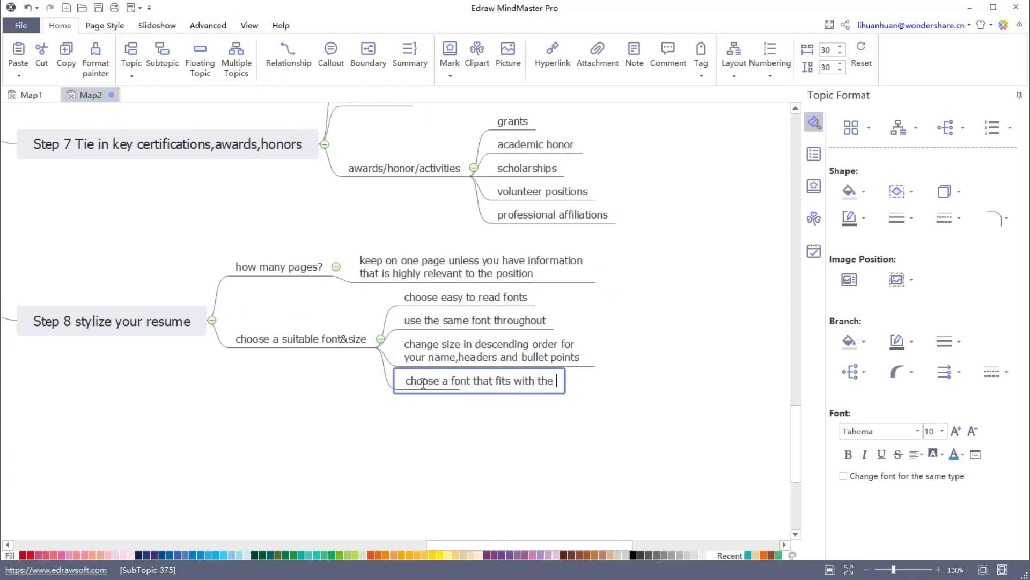
pyautogui.write(" sizes you've chosen")
# Add an 'add some strategic lines' topic after the font&size branch
pyautogui.click(290, 330)
pyautogui.press('Return')
pyautogui.write('add some str')
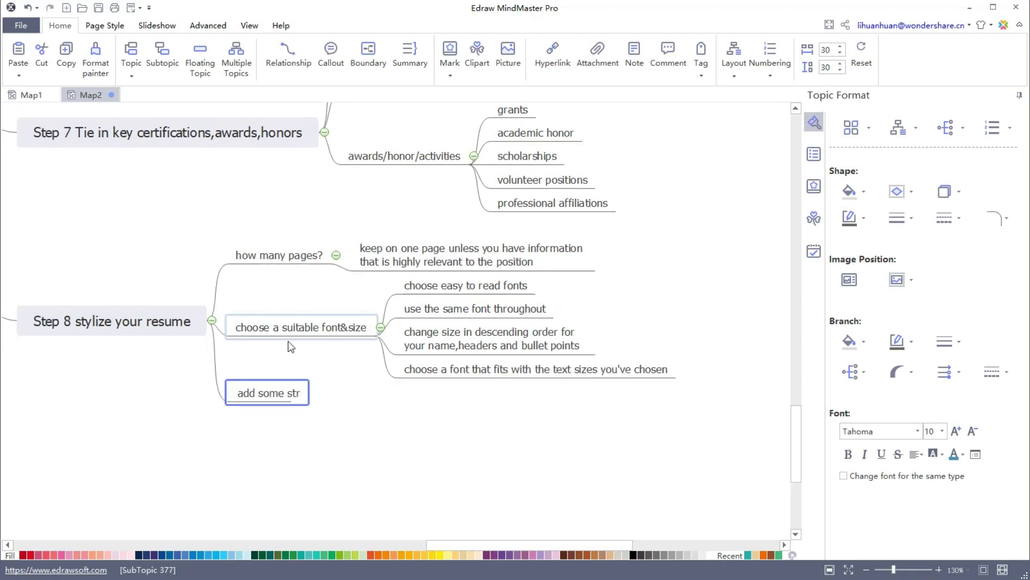
pyautogui.write('ategic lines')
# Paste three example resume images into 'add some strategic lines', shrinking the college student one
pyautogui.hotkey('ctrl', 'v')
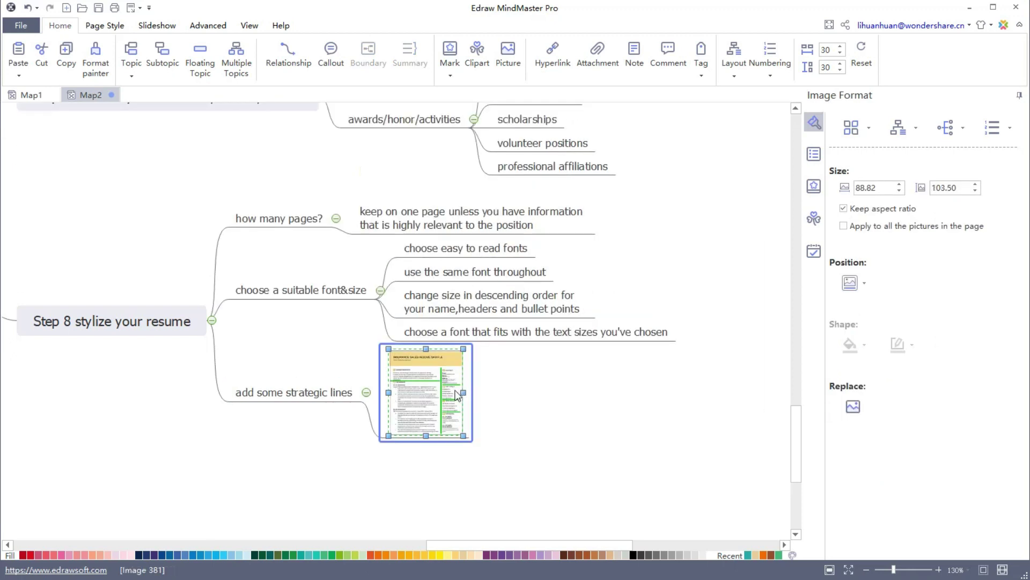
pyautogui.hotkey('ctrl', 'v')
pyautogui.moveTo(527, 357); pyautogui.dragTo(467, 408)
pyautogui.hotkey('ctrl', 'v')
# Add a 'use effective margins' sibling topic and start a subtopic under it
pyautogui.click(290, 379)
pyautogui.press('Return')
pyautogui.write('use effective margi')
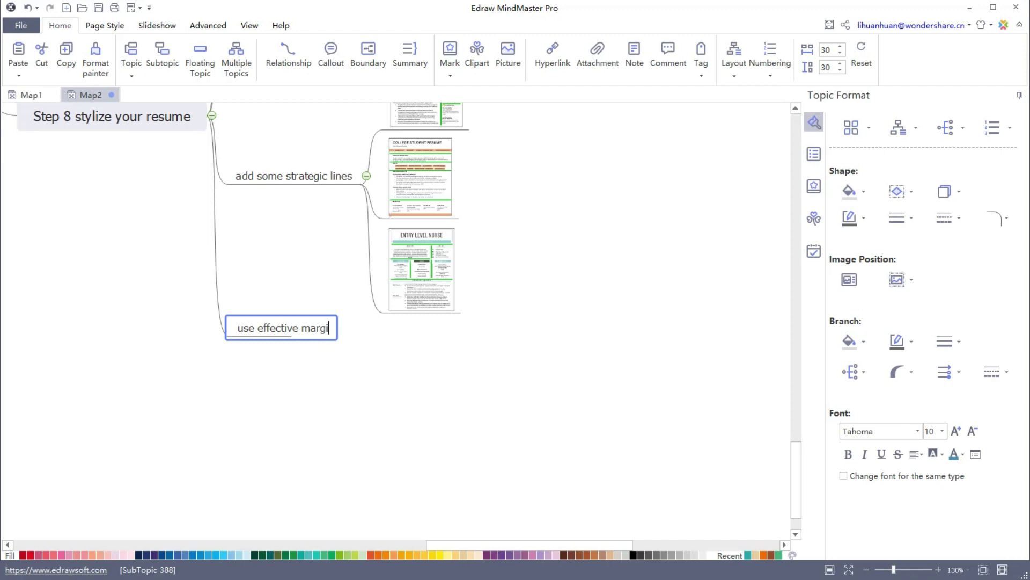
pyautogui.write('ns')
pyautogui.press('Tab')
# Enter the margin tip 'don't go below 5"' and add main topic 'Step 9 Write a matching cover letter'
pyautogui.write('don\'t go below 5"')
pyautogui.press('Return')
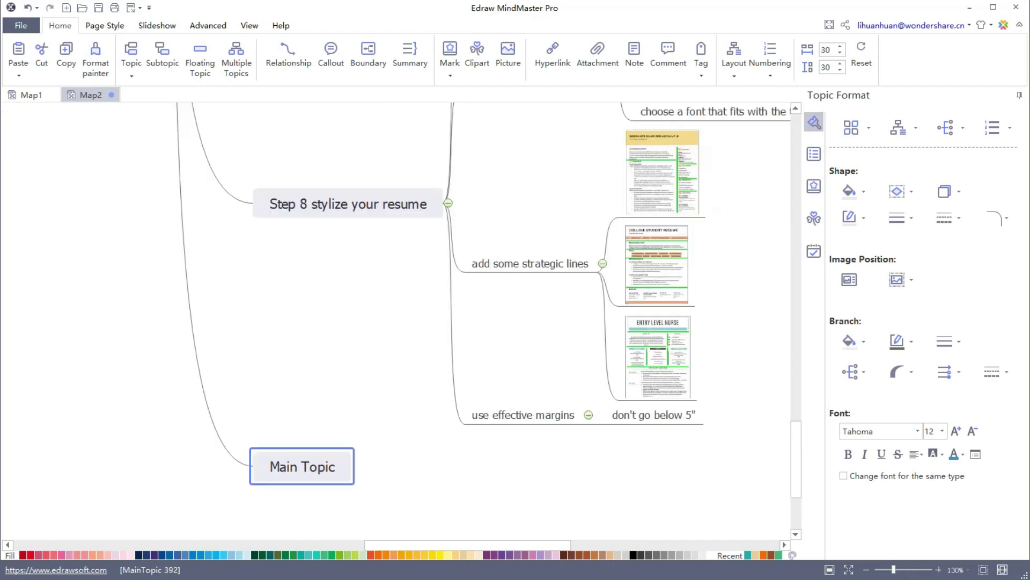
pyautogui.write('Step 9 Writ')
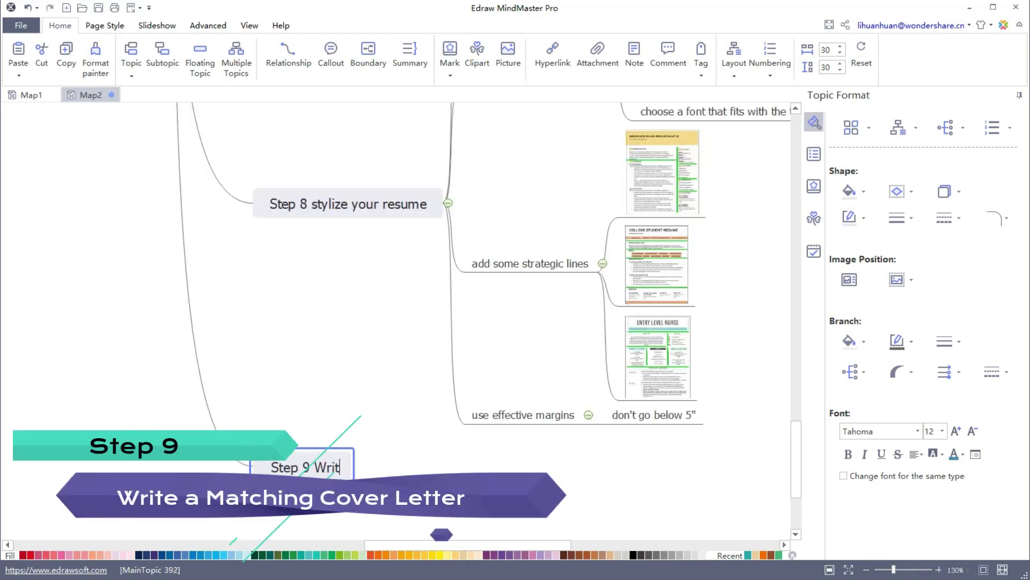
pyautogui.write('e a matching cover letter')
# Give Step 9 a subtopic about connecting with a hiring manager, narrowed to three lines
pyautogui.press('Tab')
pyautogui.write('give you a chance to connect with a hiring manager on a')
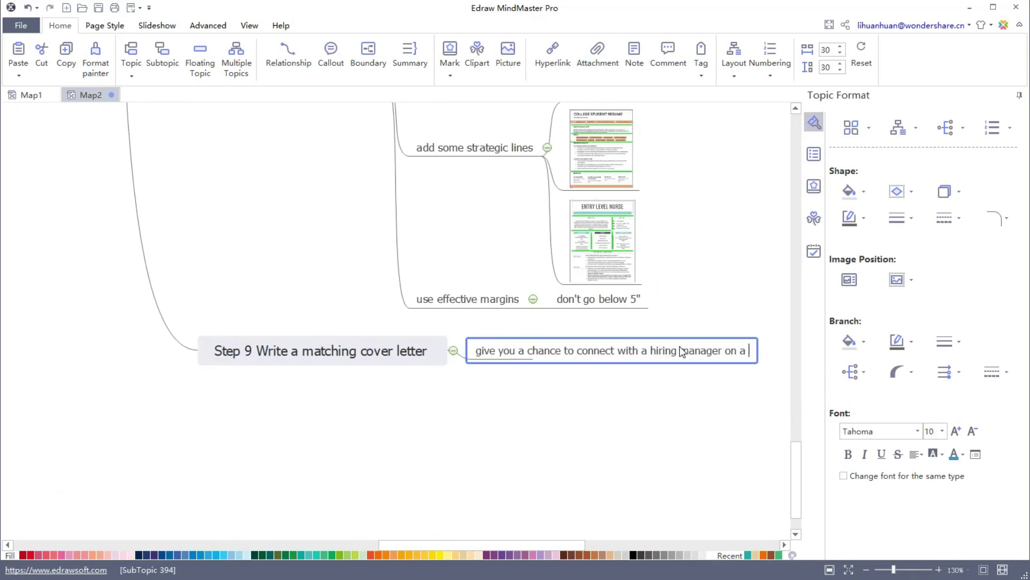
pyautogui.write(' deeper level than your resume dose')
pyautogui.moveTo(756, 349); pyautogui.dragTo(505, 347)
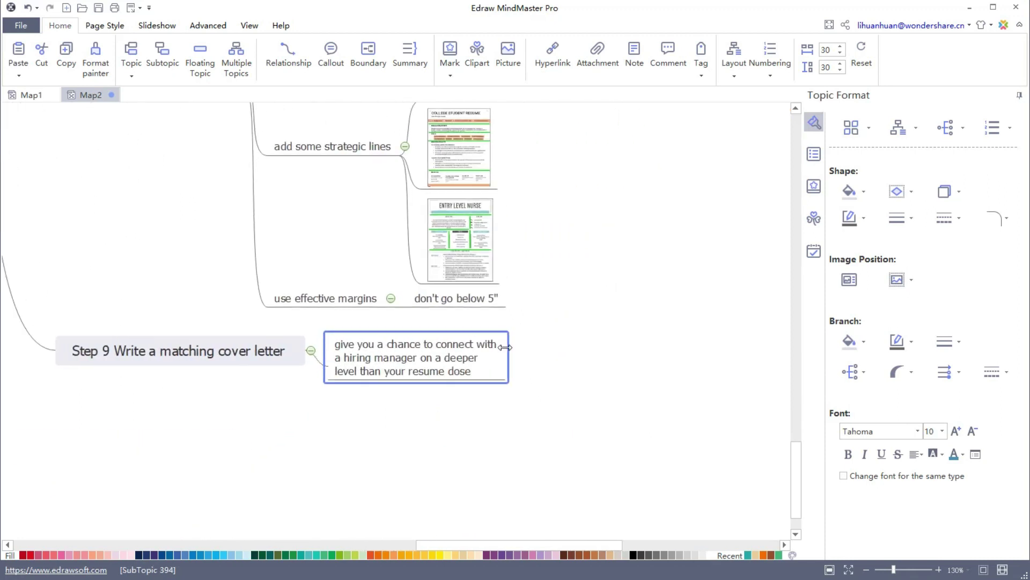
# Add 'Step 10 Profread your resume & finish strong' with subtopics on proofreading, saving files, and emailing your application
pyautogui.press('Left')
pyautogui.press('Return')
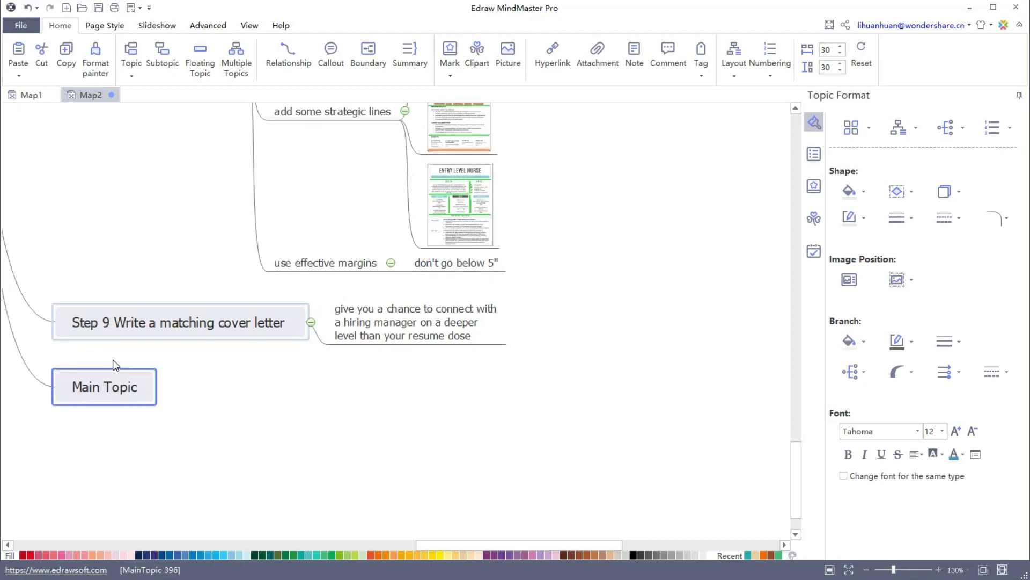
pyautogui.write('Step 10 P')
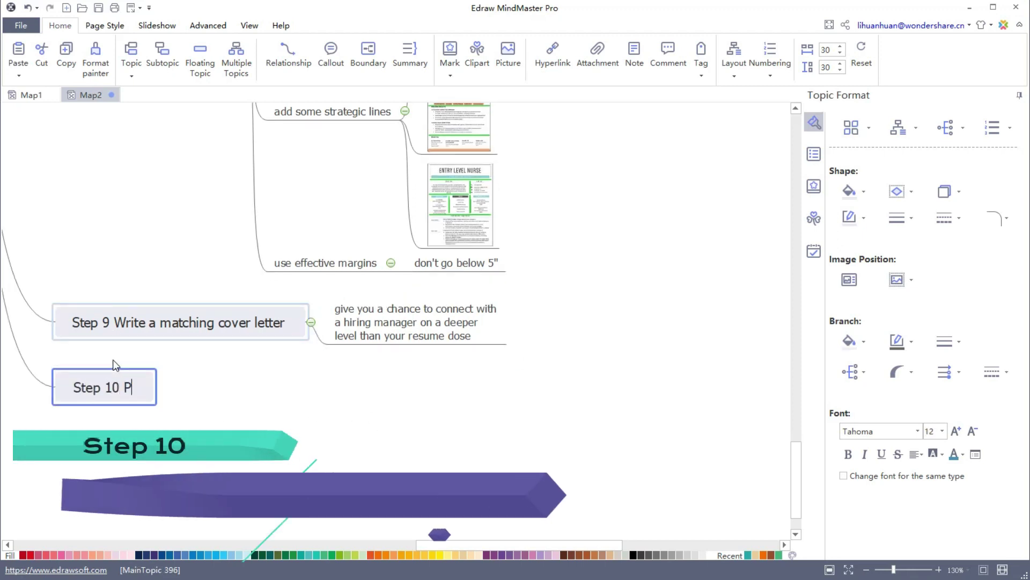
pyautogui.write('rofread your resume & finish strong')
pyautogui.press('Return')
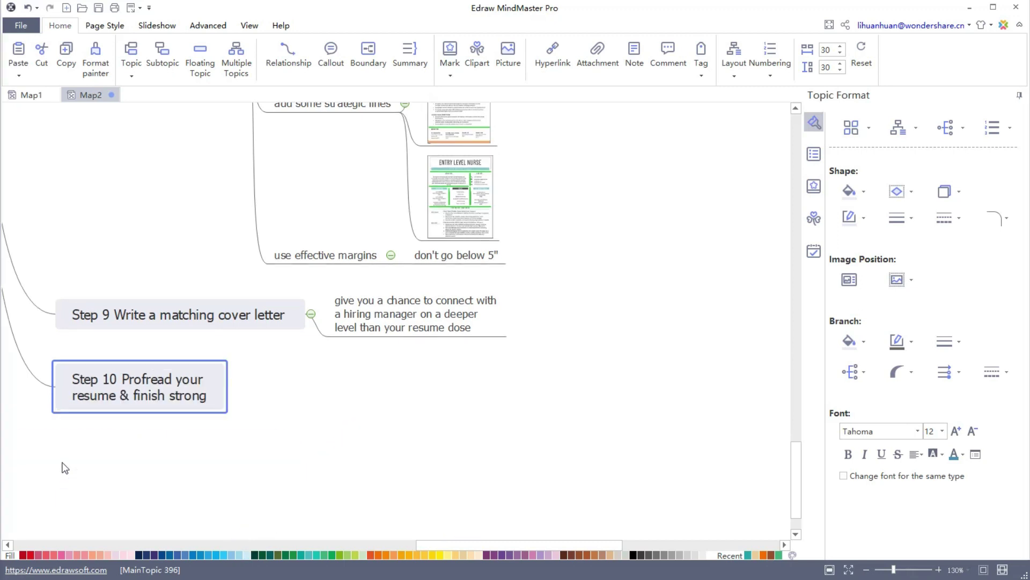
pyautogui.press('Tab')
pyautogui.write('edit & proofrea')
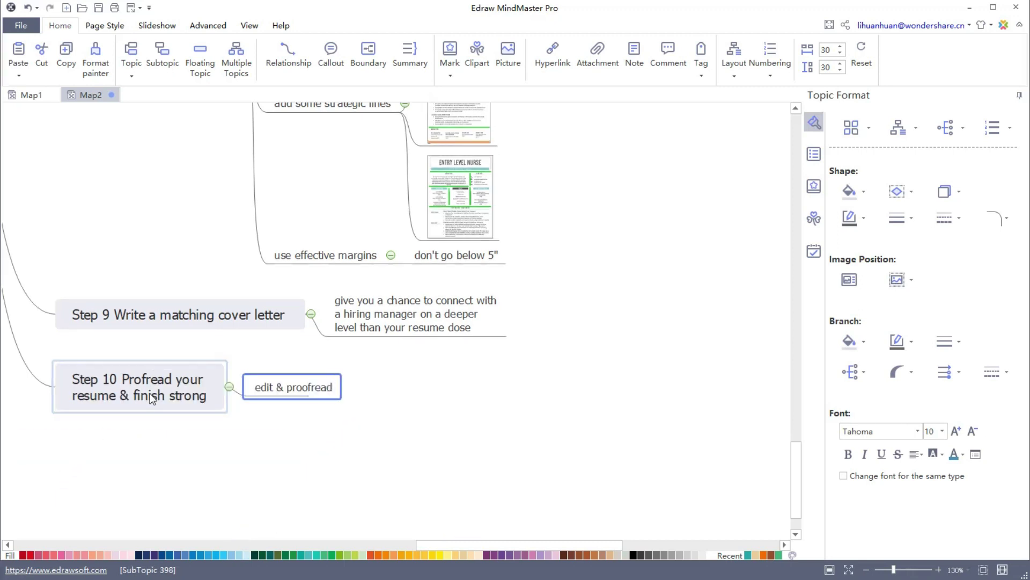
pyautogui.press('Return')
pyautogui.press('Return')
pyautogui.write('save your files in multi')
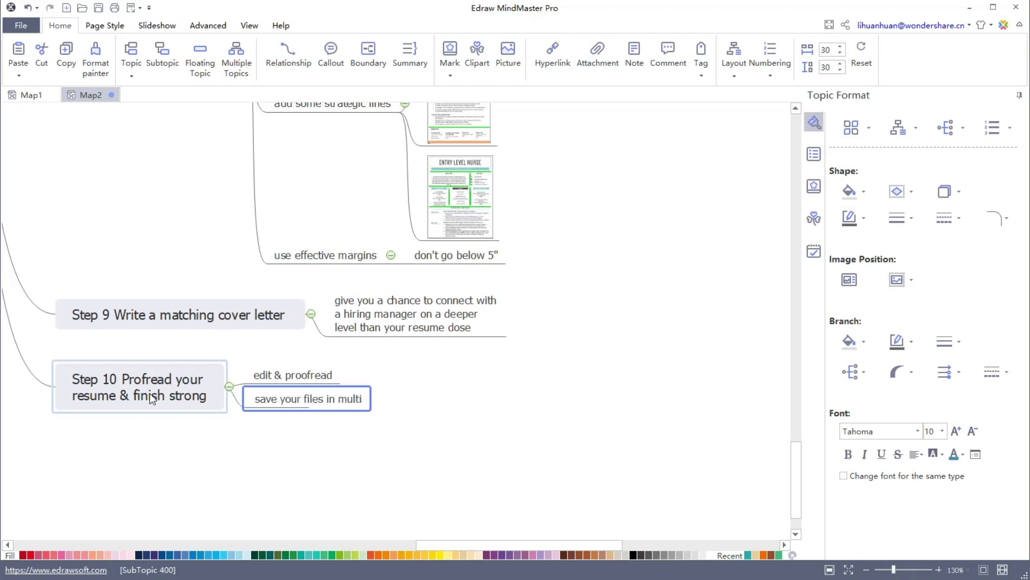
pyautogui.write('ple formats and multiple places')
pyautogui.press('Return')
pyautogui.press('Return')
pyautogui.write('email your applicatio')
# Under 'email your application', add four tips: manager's name, error-free email, multiple formats, call to action
pyautogui.press('Tab')
pyautogui.write('usi')
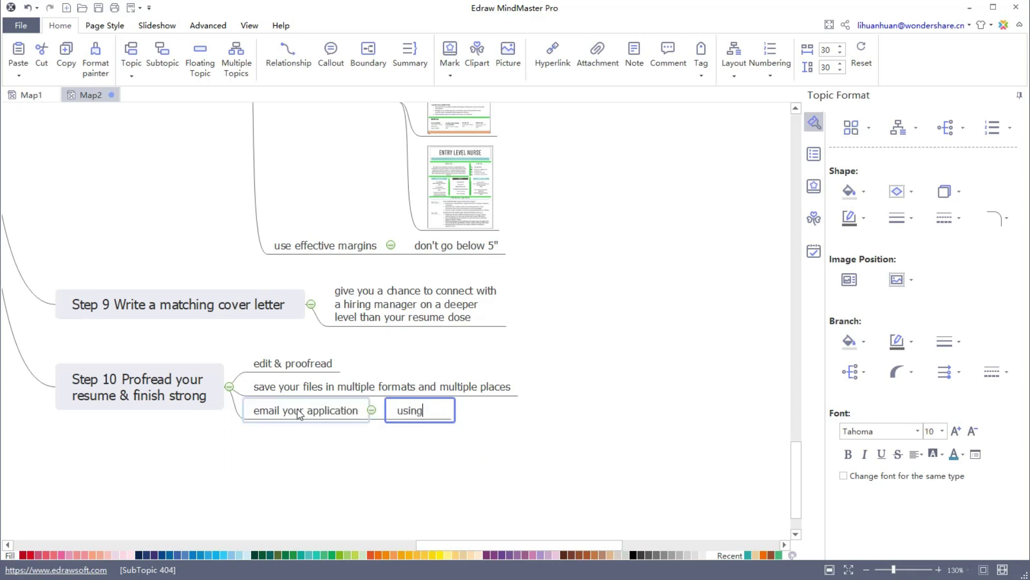
pyautogui.write("ng the hiring manager's name")
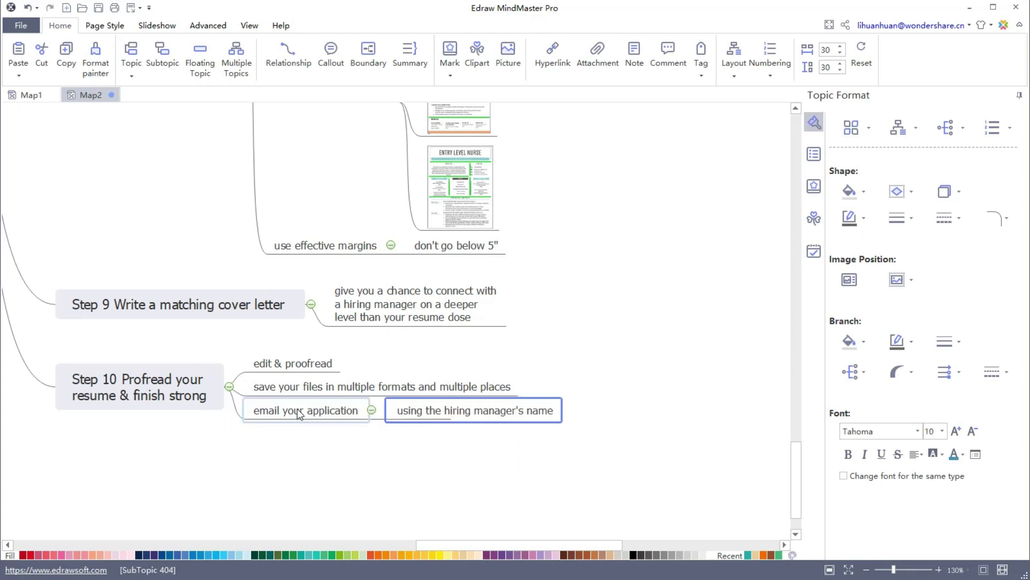
pyautogui.press('Return')
pyautogui.write('make sure your email flows well, and has no flgrants spelling or grammar errors')
pyautogui.press('Return')
pyautogui.write('ch your application documents in multiple')
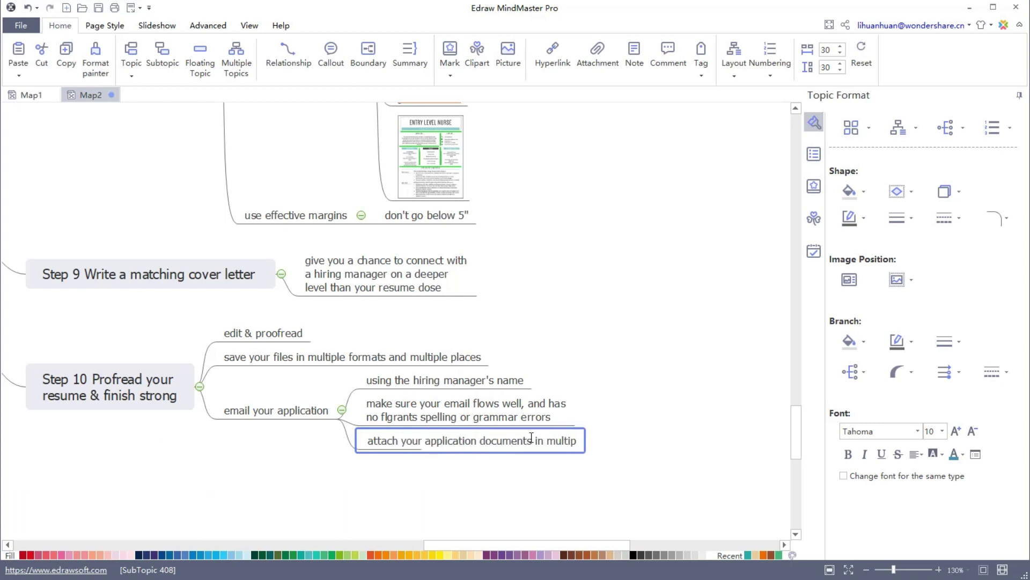
pyautogui.write(' formate')
pyautogui.press('Return')
pyautogui.press('Return')
pyautogui.write('include a "call to action", let them know you\'d be happy to communicate via email')
pyautogui.press('Return')
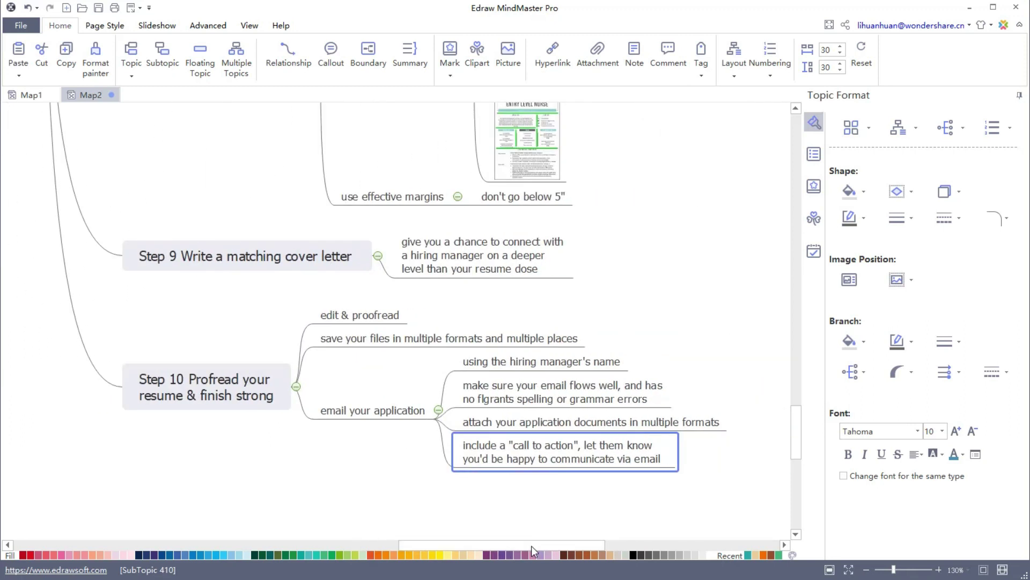
# Move the Step 2 and Step 3 branches to the map's left side and bring up the Slideshow tools
pyautogui.click(634, 504)
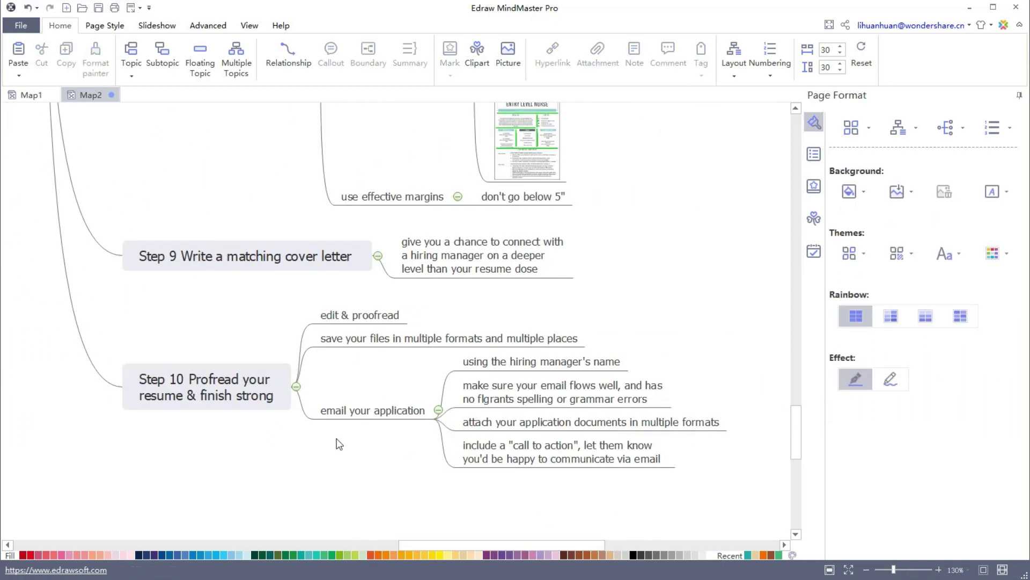
pyautogui.keyDown('ctrl'); pyautogui.scroll(-3, 339, 443); pyautogui.keyUp('ctrl')
pyautogui.keyDown('ctrl'); pyautogui.scroll(-3, 339, 444); pyautogui.keyUp('ctrl')
pyautogui.keyDown('ctrl'); pyautogui.scroll(-3, 339, 443); pyautogui.keyUp('ctrl')
pyautogui.keyDown('ctrl'); pyautogui.scroll(-3, 339, 443); pyautogui.keyUp('ctrl')
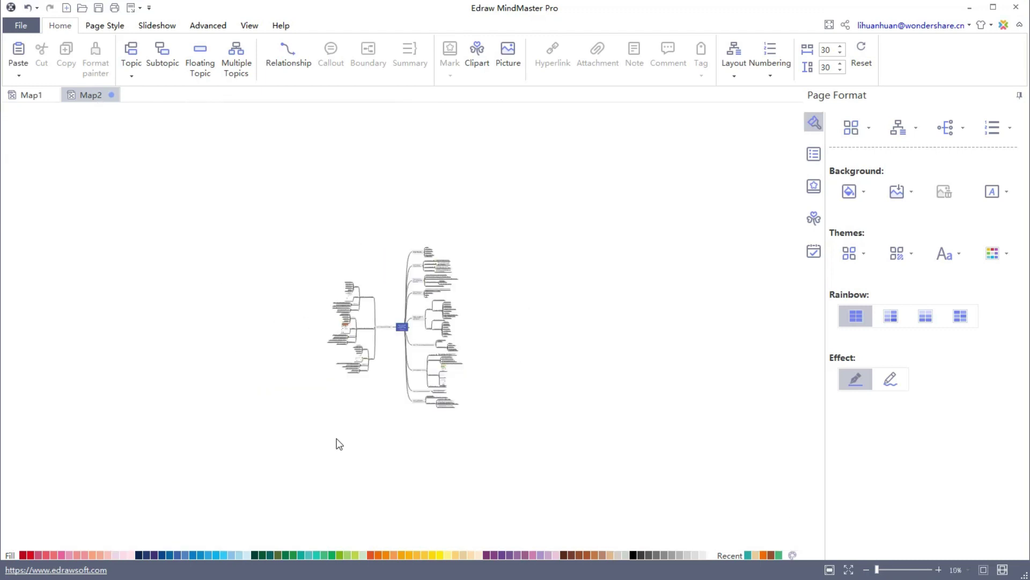
pyautogui.keyDown('ctrl'); pyautogui.scroll(3, 633, 463); pyautogui.keyUp('ctrl')
pyautogui.keyDown('ctrl'); pyautogui.scroll(3, 552, 357); pyautogui.keyUp('ctrl')
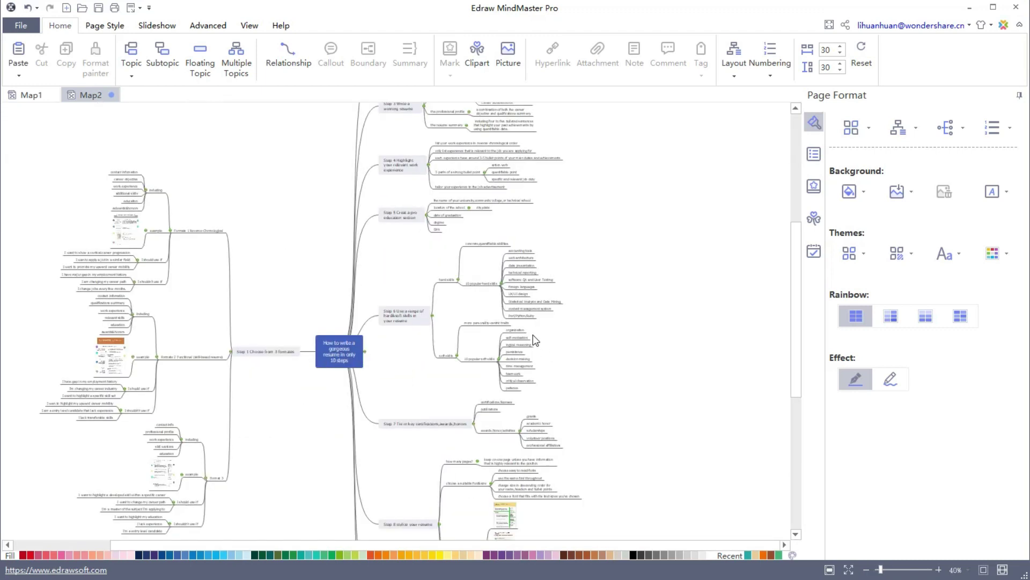
pyautogui.scroll(3, 527, 426)
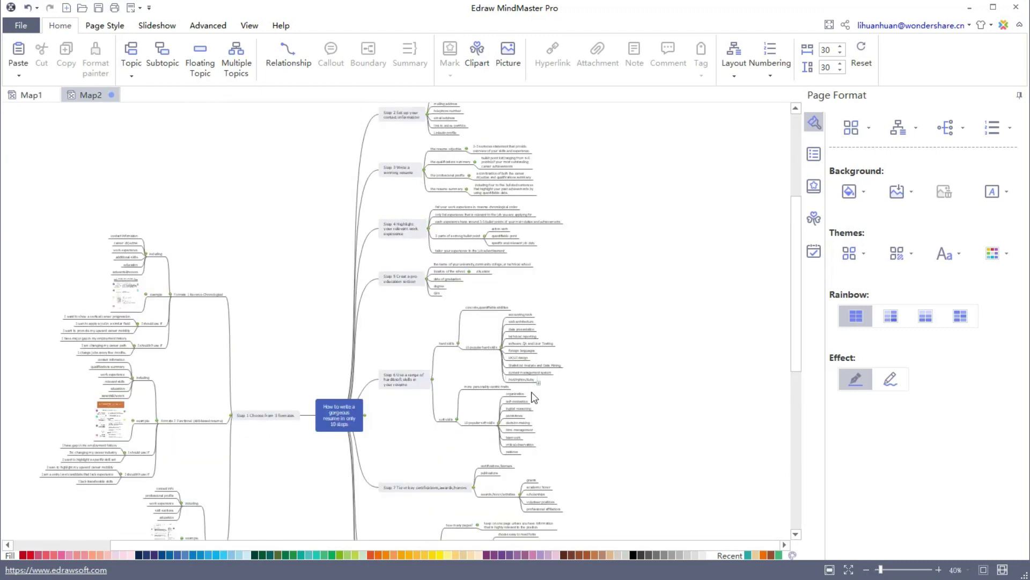
pyautogui.scroll(3, 534, 397)
pyautogui.moveTo(400, 172); pyautogui.dragTo(315, 433)
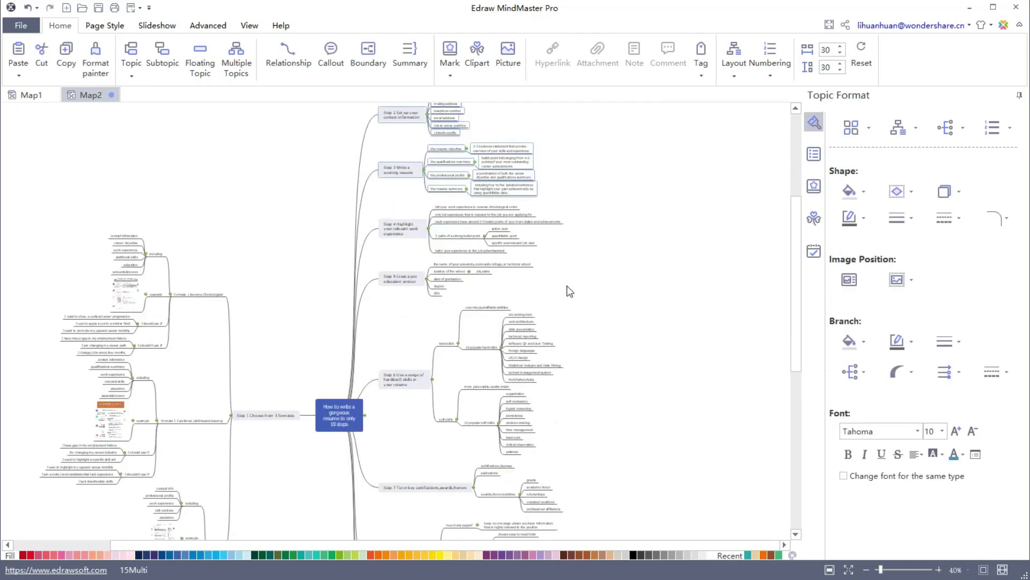
pyautogui.click(668, 431)
pyautogui.scroll(-2, 671, 432)
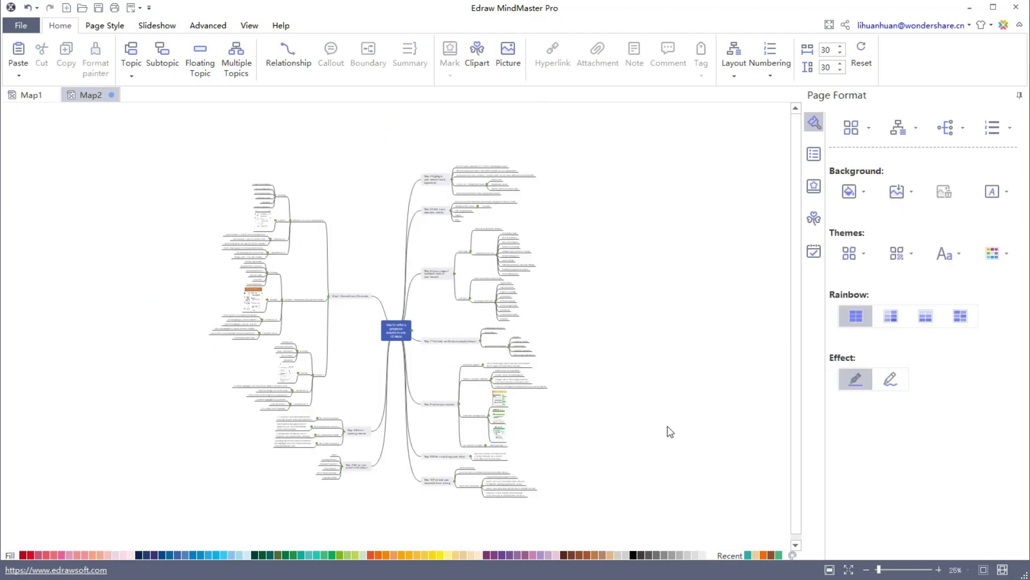
pyautogui.click(156, 26)
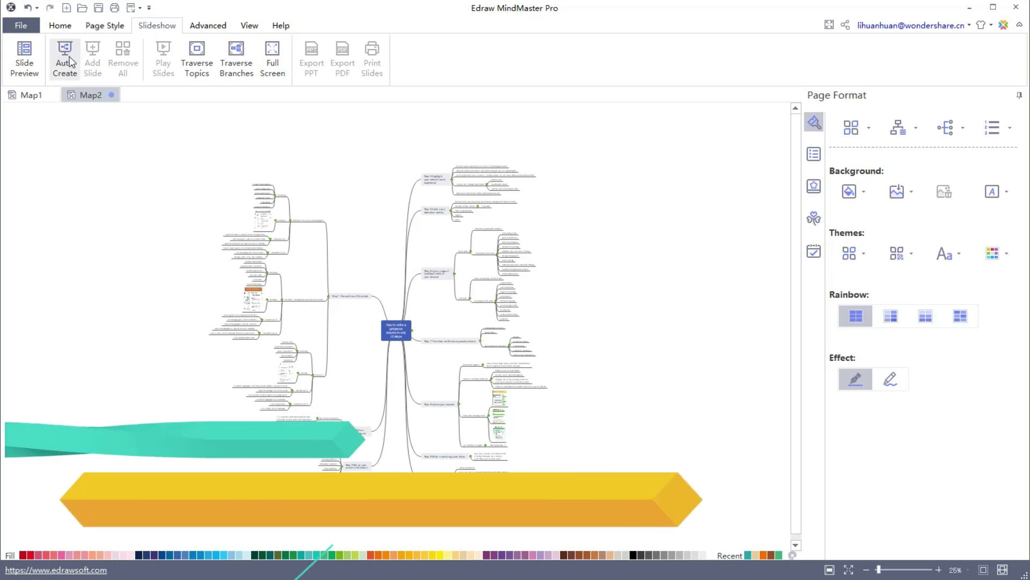
# Auto-create Slide Deck 1 from the map and review slides 2 through 6
pyautogui.click(64, 57)
pyautogui.click(79, 301)
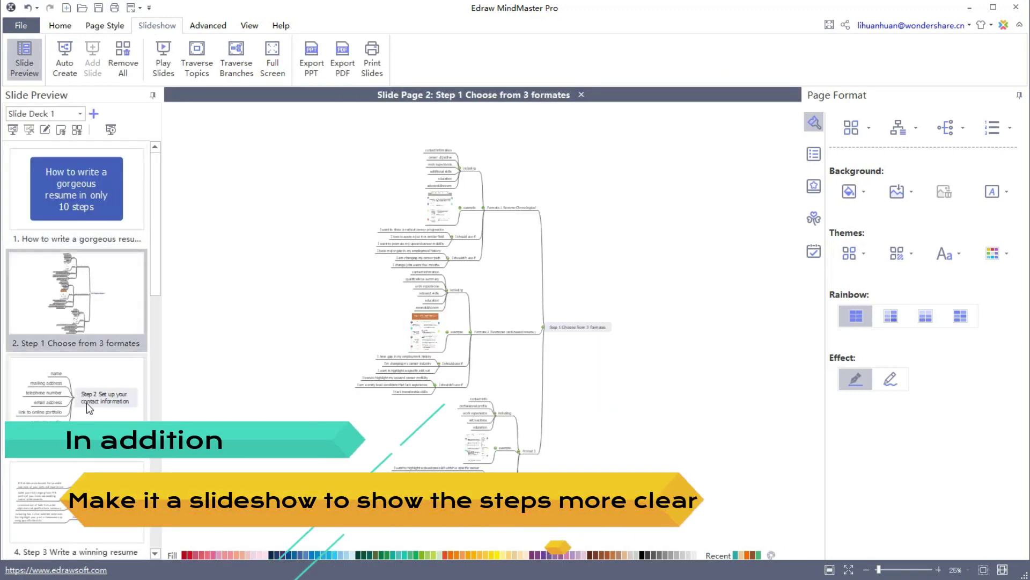
pyautogui.click(79, 389)
pyautogui.click(77, 501)
pyautogui.scroll(-3, 80, 483)
pyautogui.click(77, 445)
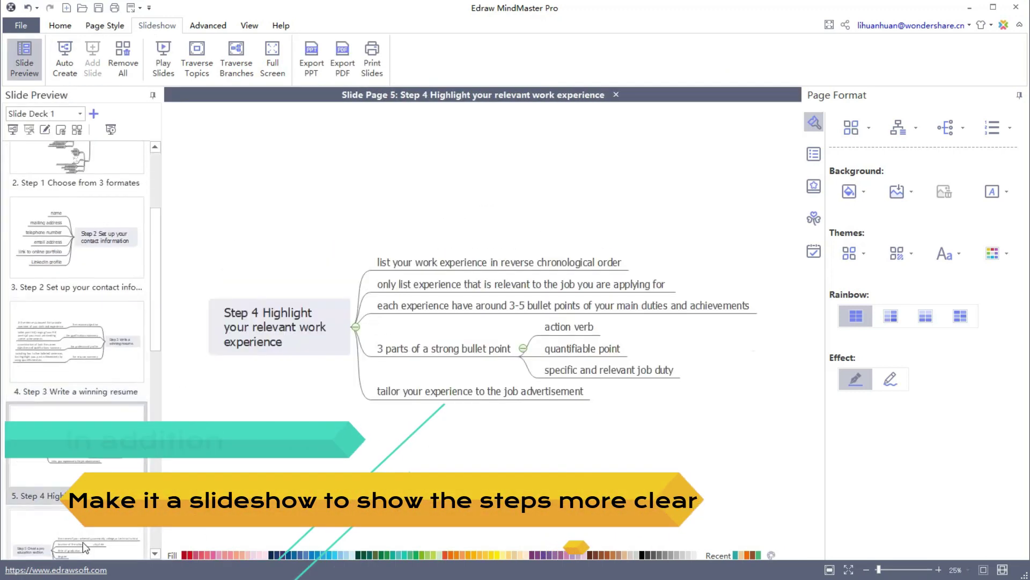
pyautogui.click(83, 541)
# Review slides 7 through 11, then close the slide view to return to the full map
pyautogui.scroll(-2, 83, 541)
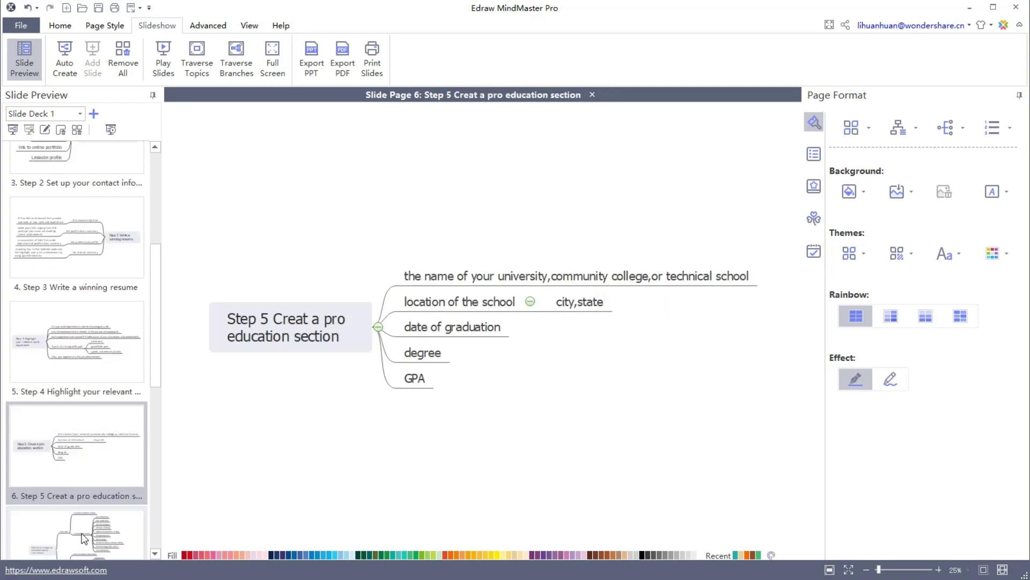
pyautogui.click(83, 538)
pyautogui.click(82, 533)
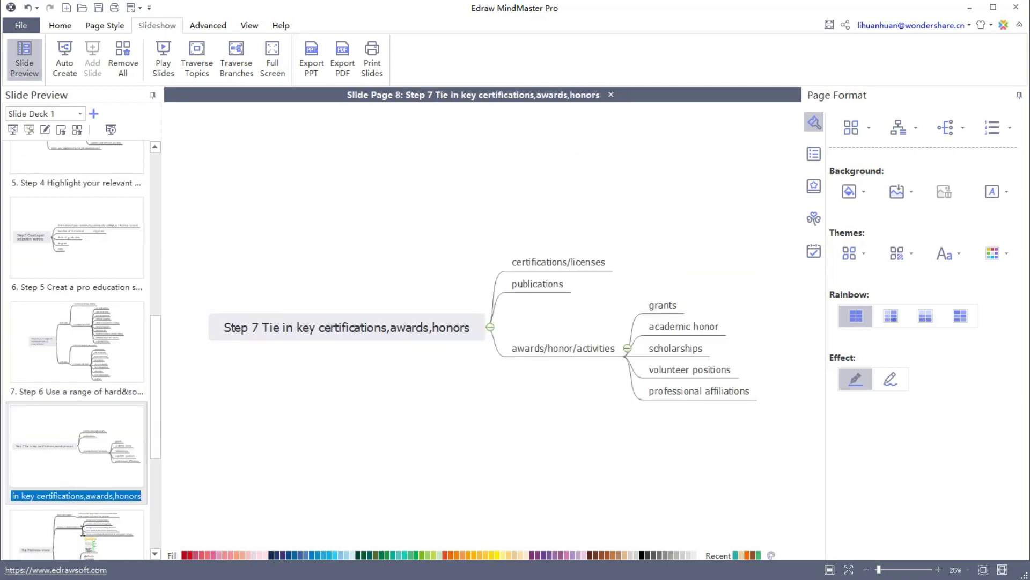
pyautogui.click(83, 531)
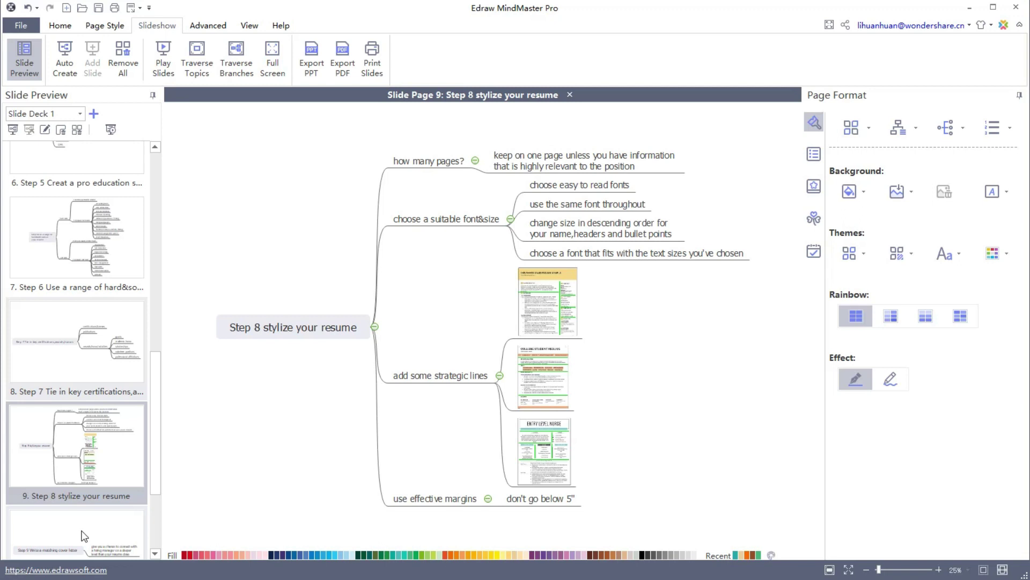
pyautogui.click(84, 535)
pyautogui.click(83, 535)
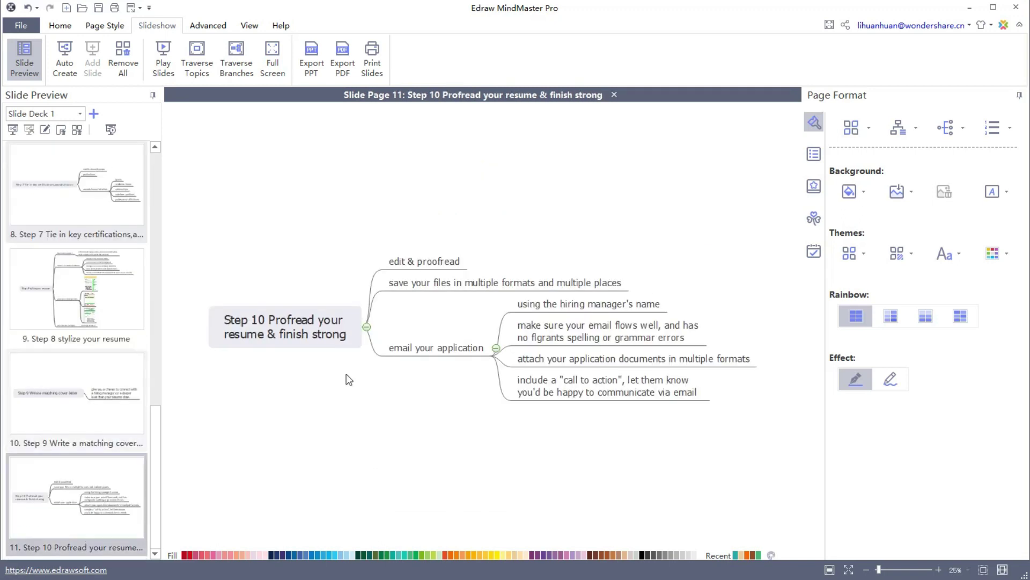
pyautogui.click(614, 95)
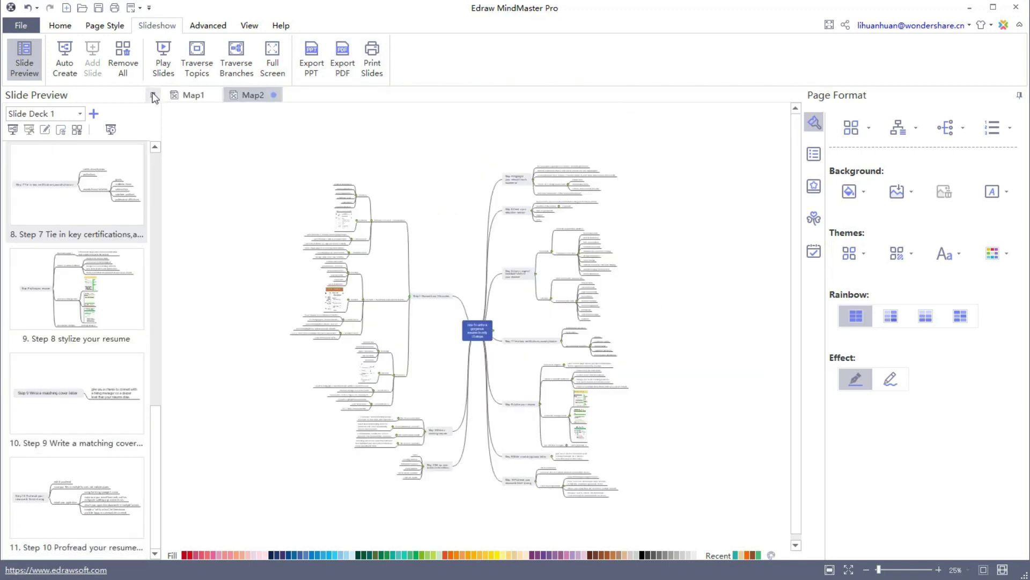
# Close the Slide Preview list and show the File menu's Export & Send options
pyautogui.click(153, 95)
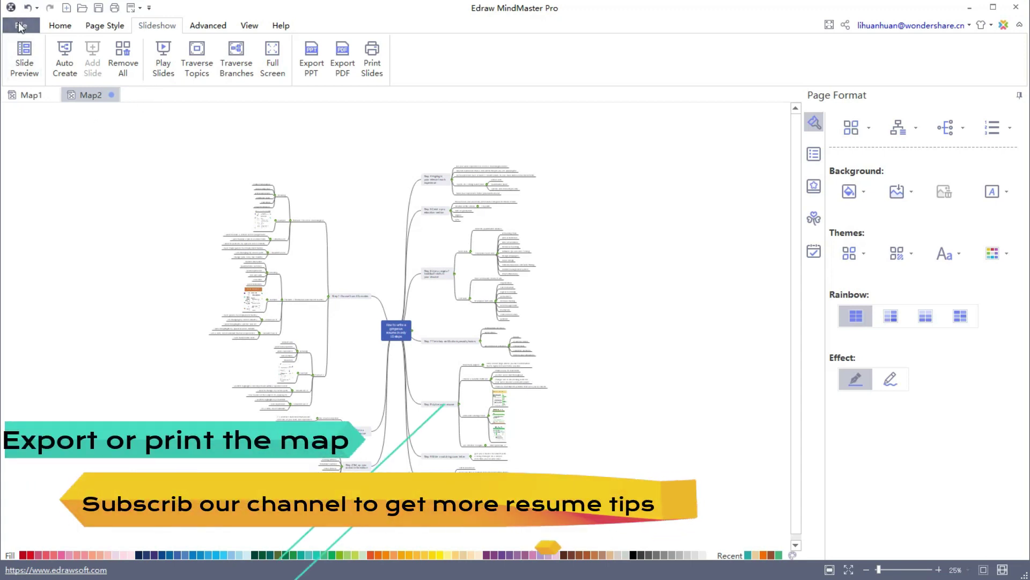
pyautogui.click(20, 26)
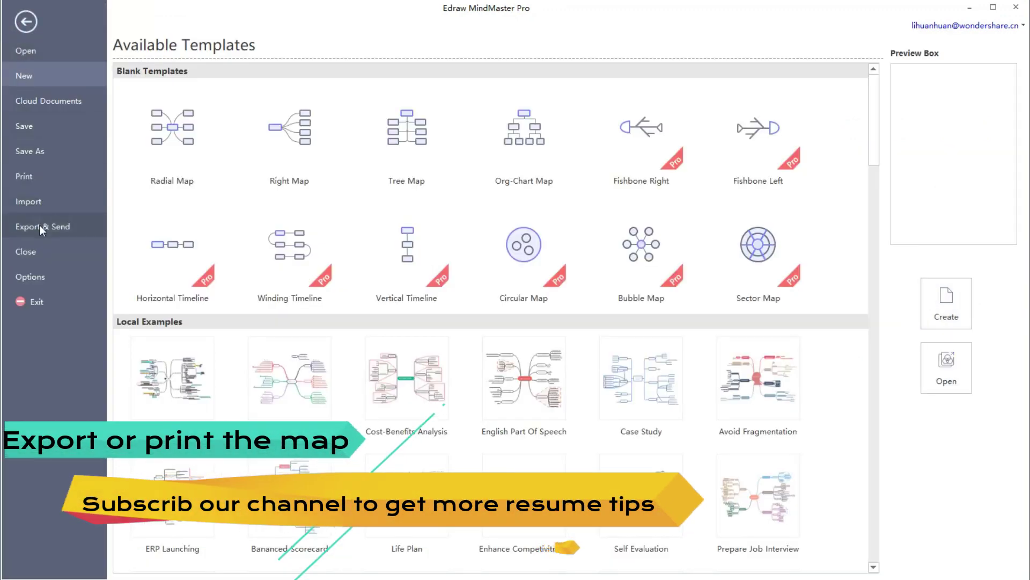
pyautogui.click(40, 226)
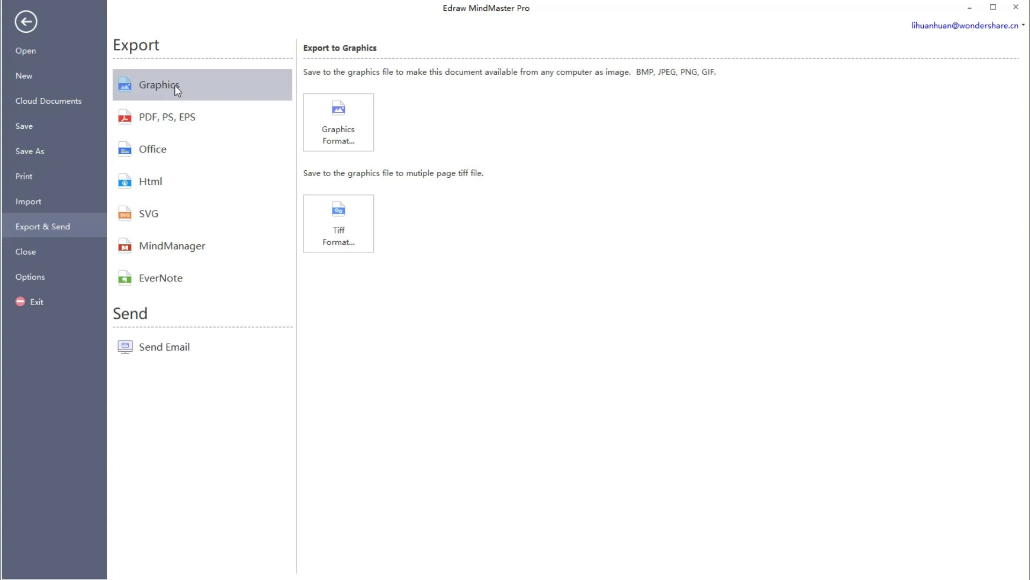